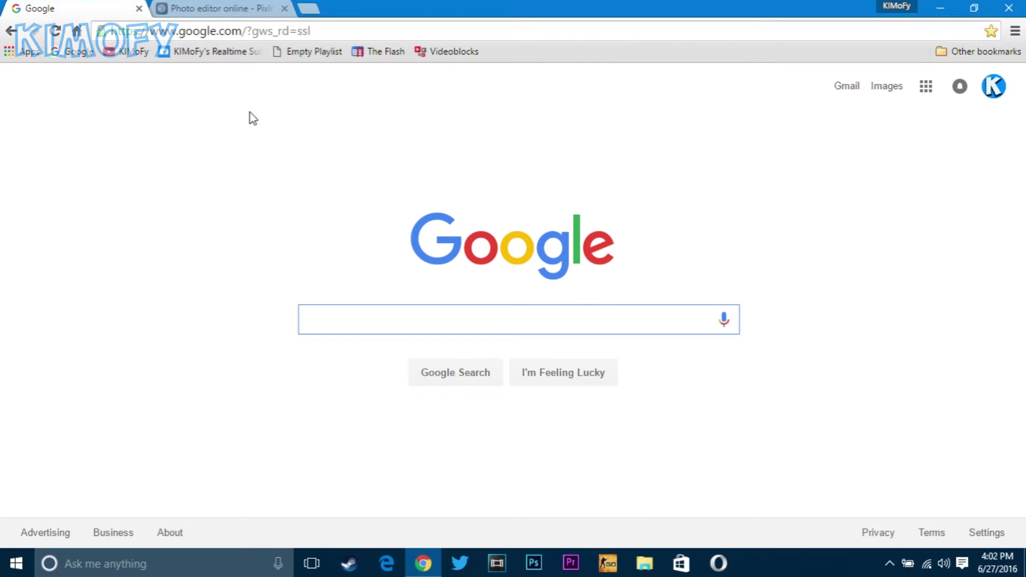
Close the Google tab so the Pixlr home page is the only one left
{"action": "key", "text": "ctrl+w"}
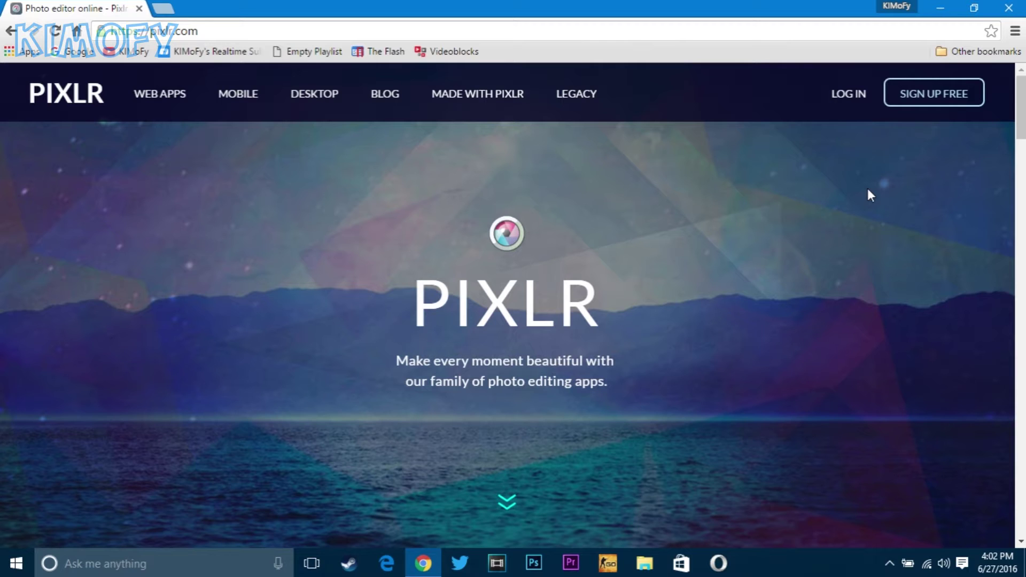
Log into the Pixlr account with the saved credentials and scroll down to the Editor and Express web apps
{"action": "left_click", "coordinate": [849, 96]}
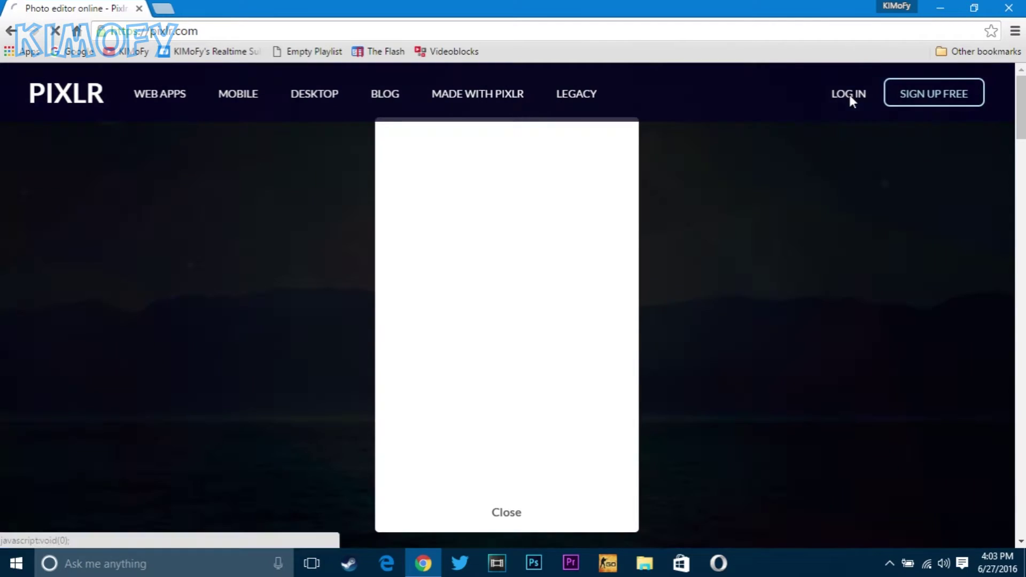
{"action": "left_click", "coordinate": [559, 268]}
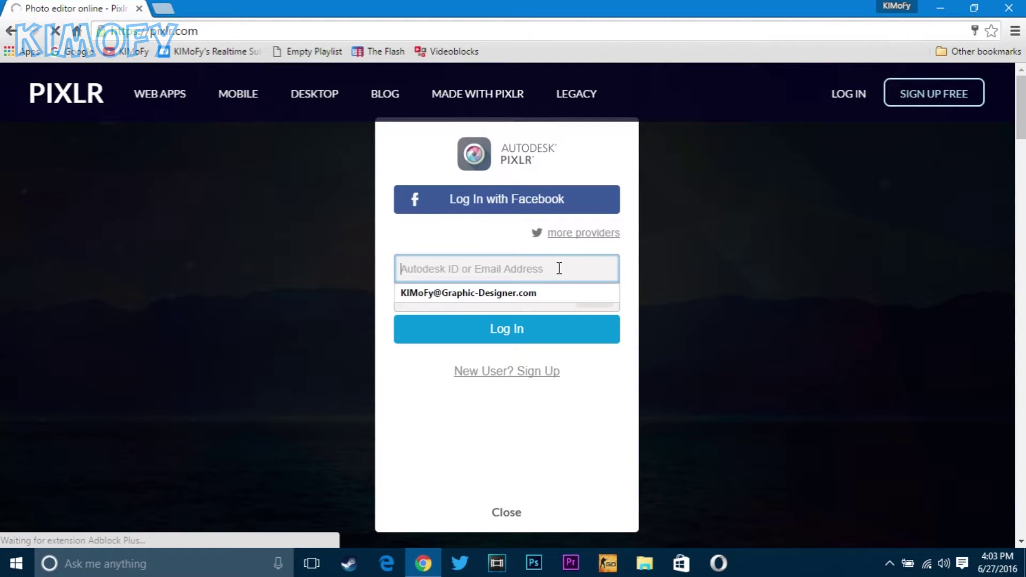
{"action": "left_click", "coordinate": [545, 302]}
{"action": "left_click", "coordinate": [543, 334]}
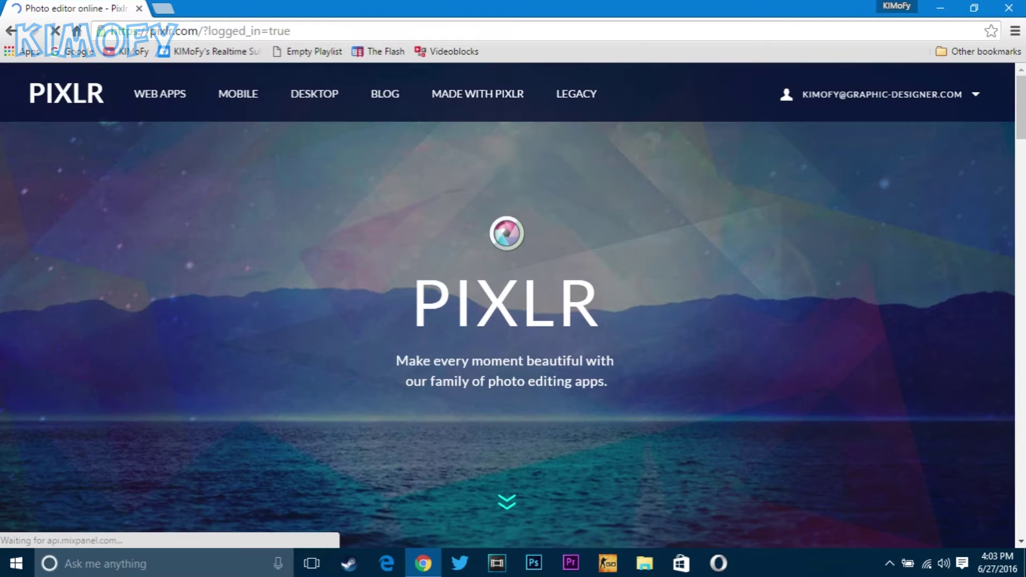
{"action": "scroll", "coordinate": [542, 330], "scroll_direction": "down", "scroll_amount": 2}
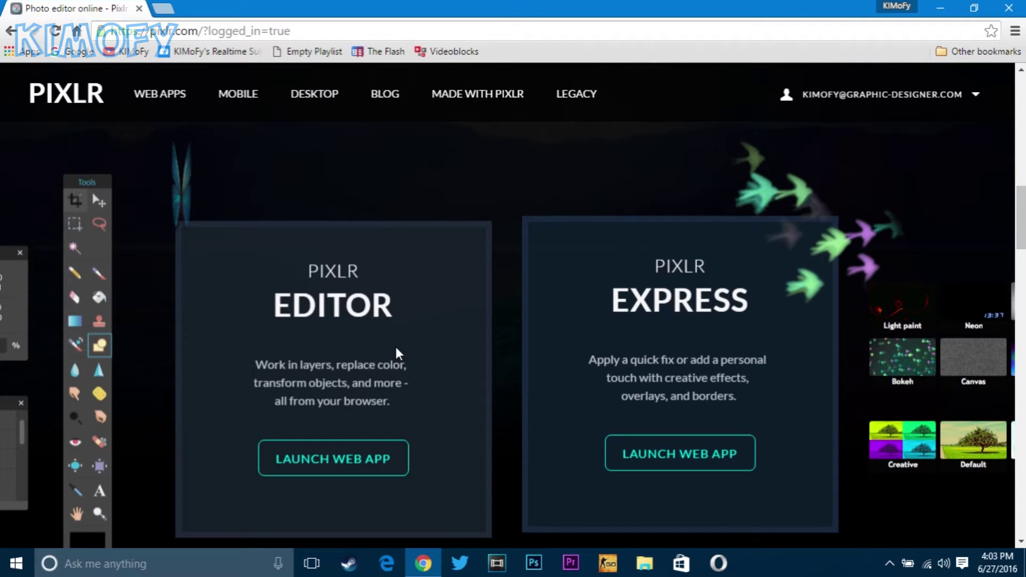
Launch Pixlr Editor and create a new blank 800×800 transparent image
{"action": "left_click", "coordinate": [367, 466]}
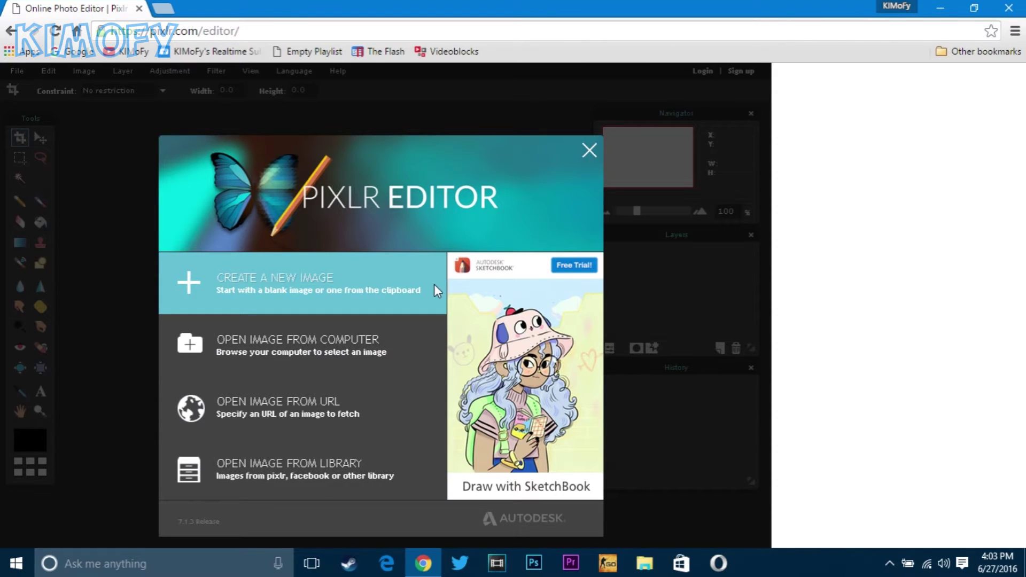
{"action": "left_click", "coordinate": [437, 290]}
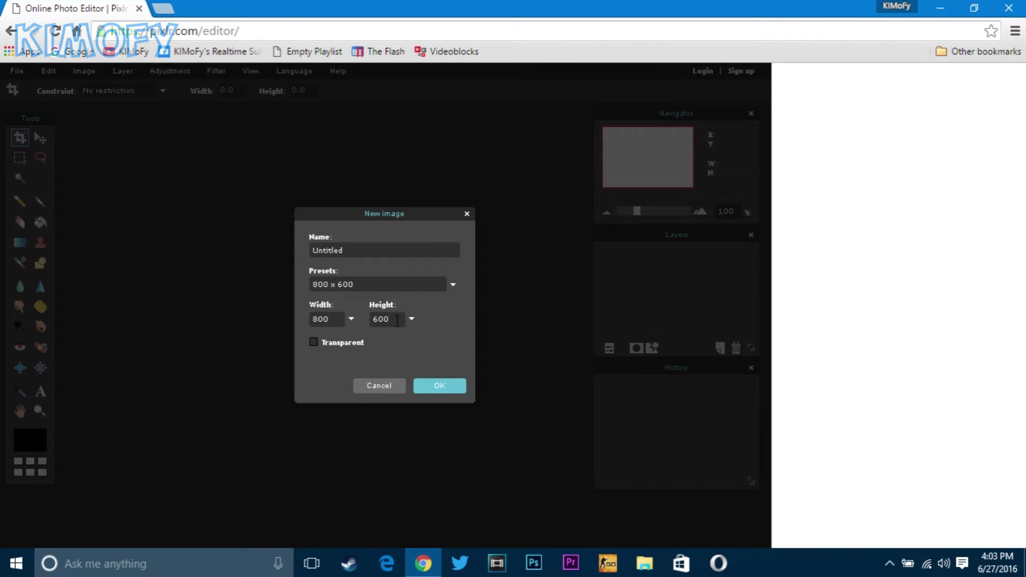
{"action": "type", "text": "8"}
{"action": "left_click", "coordinate": [439, 388]}
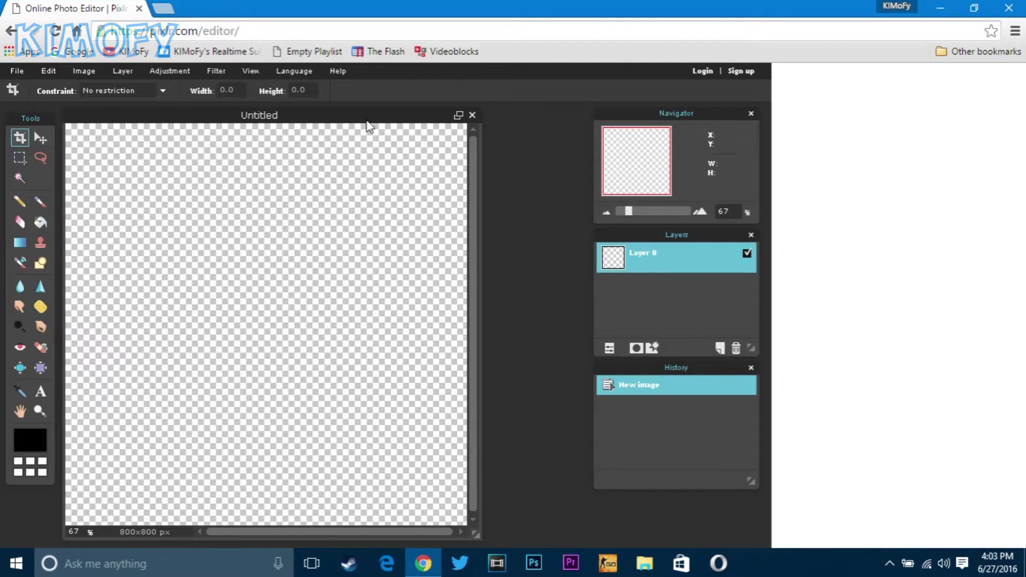
{"action": "left_click_drag", "start_coordinate": [367, 119], "coordinate": [382, 117]}
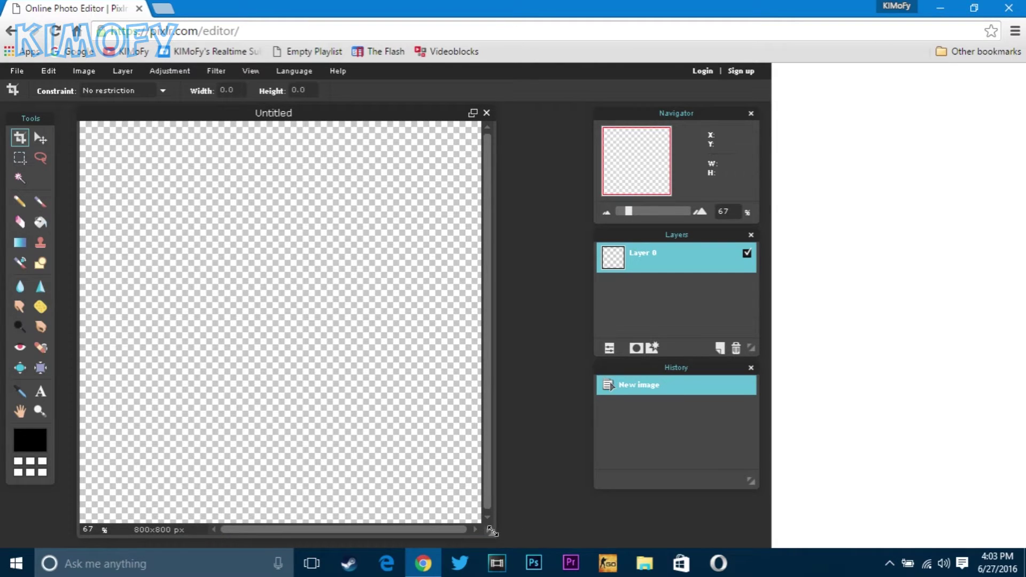
{"action": "left_click_drag", "start_coordinate": [490, 532], "coordinate": [497, 534]}
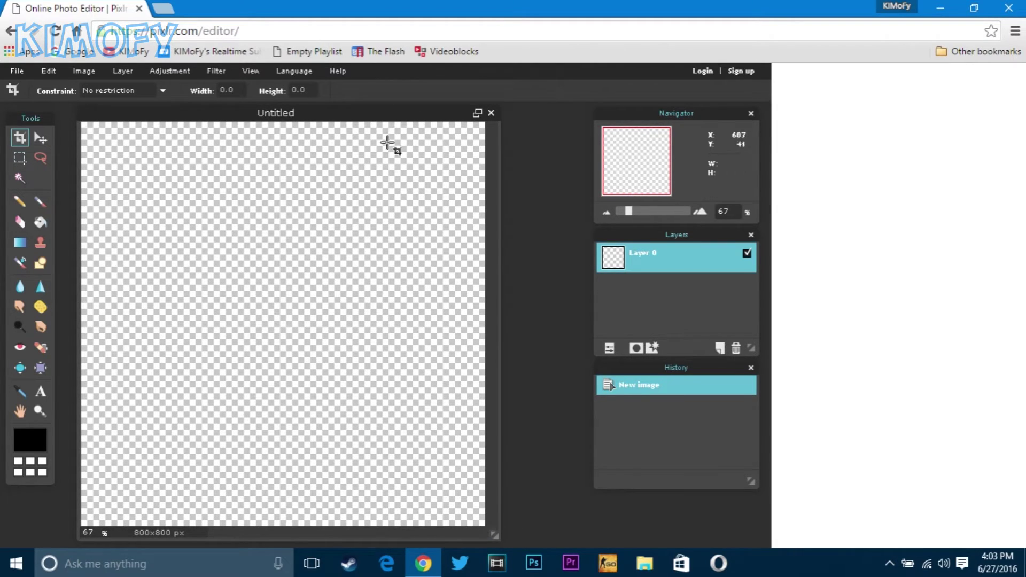
{"action": "mouse_move", "coordinate": [381, 117]}
{"action": "left_mouse_down"}
{"action": "mouse_move", "coordinate": [405, 125]}
{"action": "mouse_move", "coordinate": [398, 117]}
{"action": "left_mouse_up"}
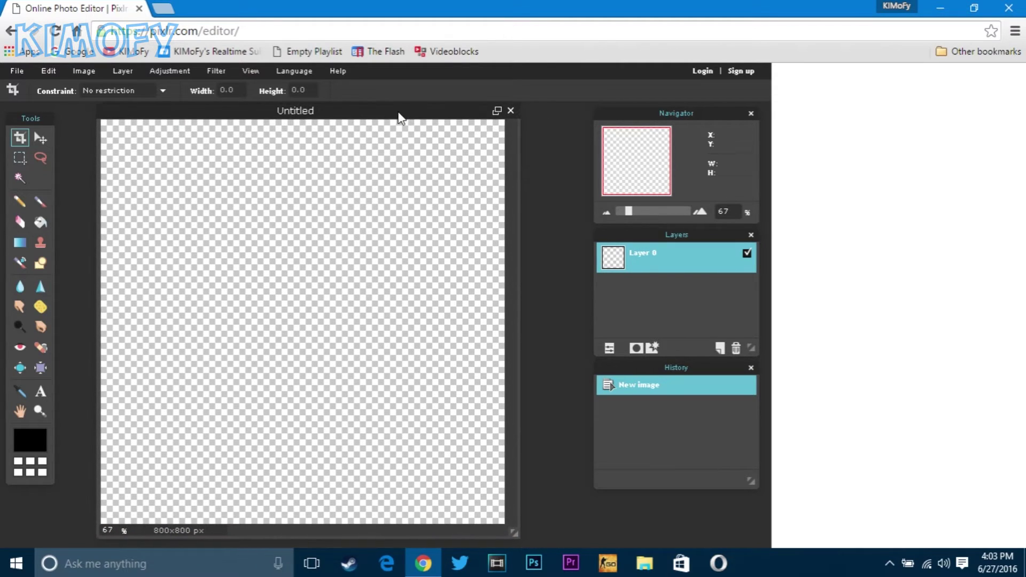
Open images.google.com in a new tab and search for blue gradient backgrounds
{"action": "left_click", "coordinate": [163, 8]}
{"action": "type", "text": "imag"}
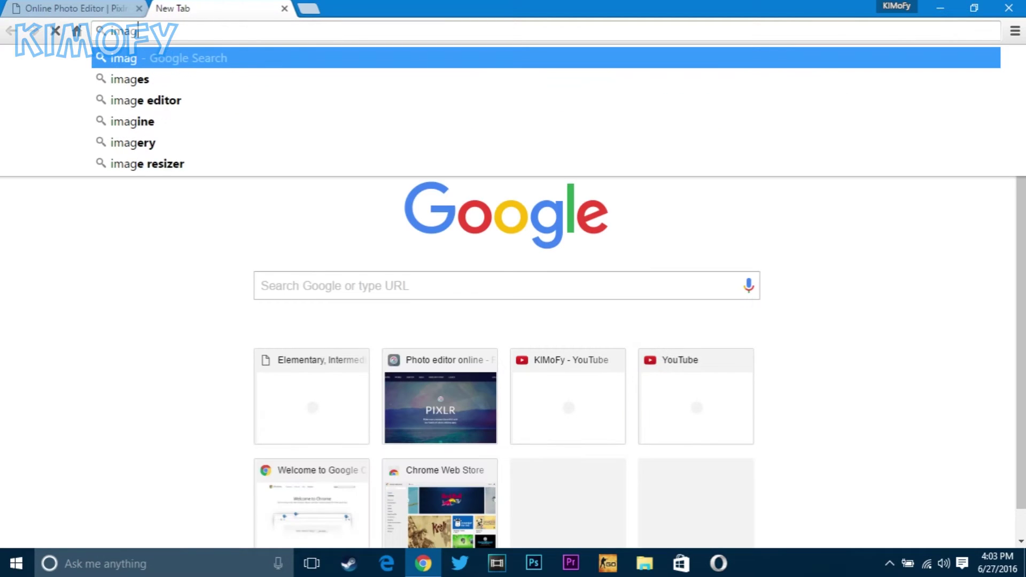
{"action": "type", "text": "es.go"}
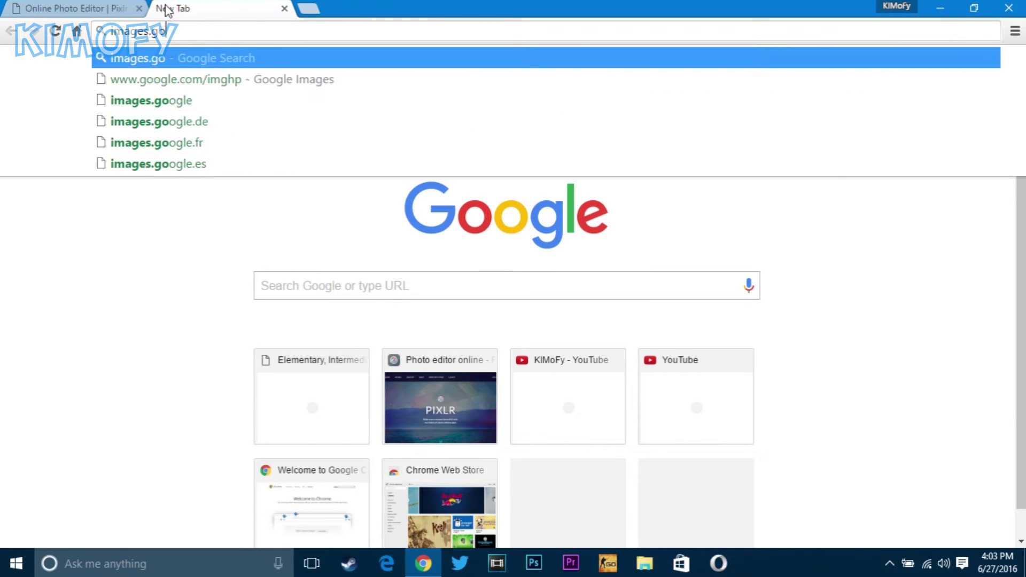
{"action": "type", "text": "o"}
{"action": "key", "text": "Down"}
{"action": "key", "text": "Down"}
{"action": "key", "text": "Down"}
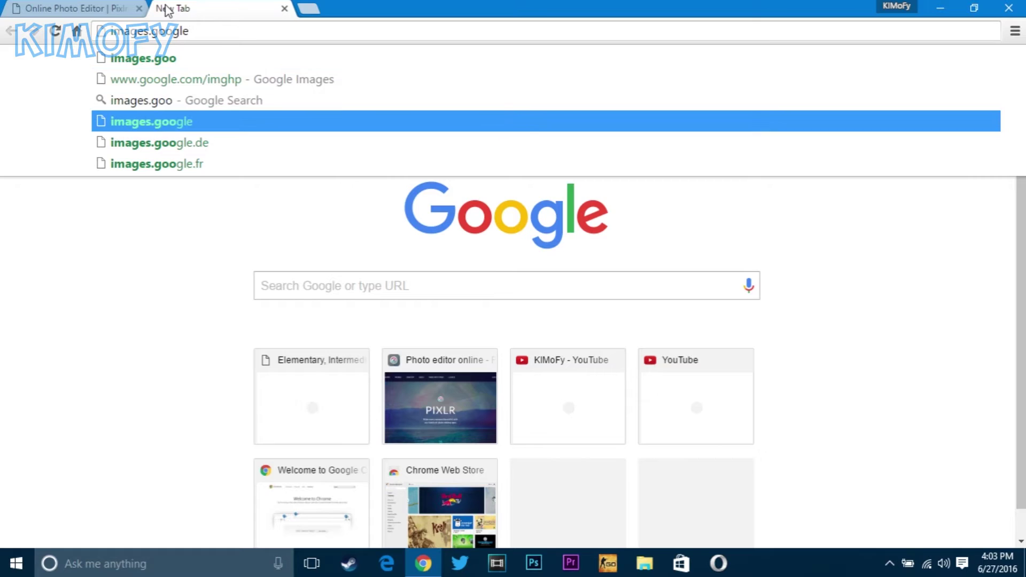
{"action": "type", "text": ".com"}
{"action": "key", "text": "Return"}
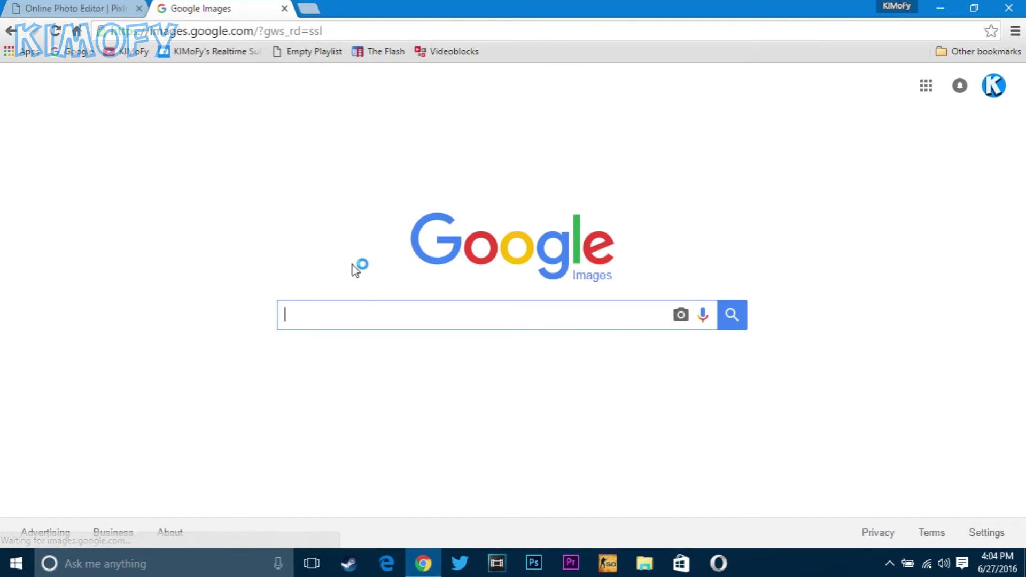
{"action": "type", "text": "b"}
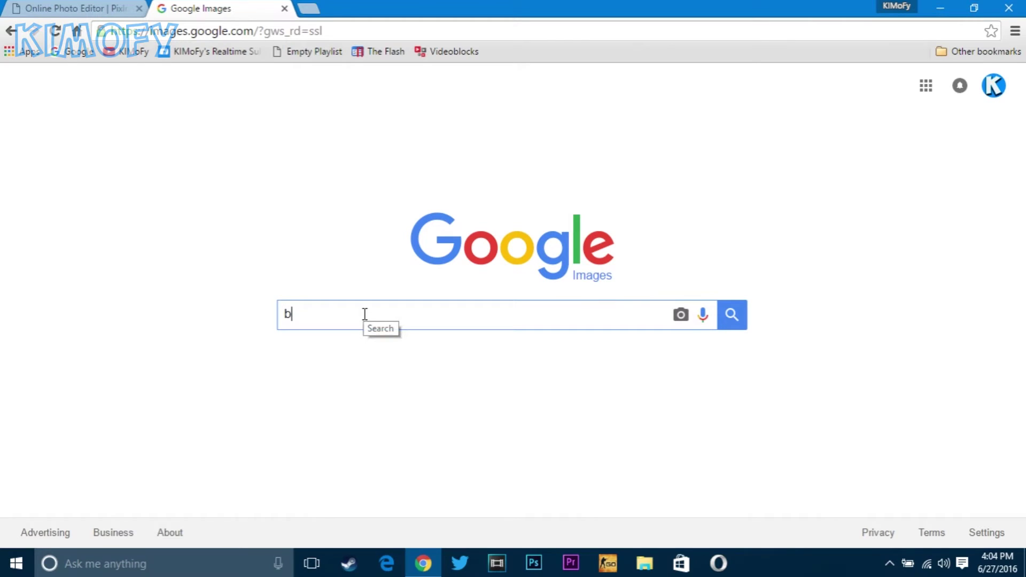
{"action": "type", "text": "lue gra"}
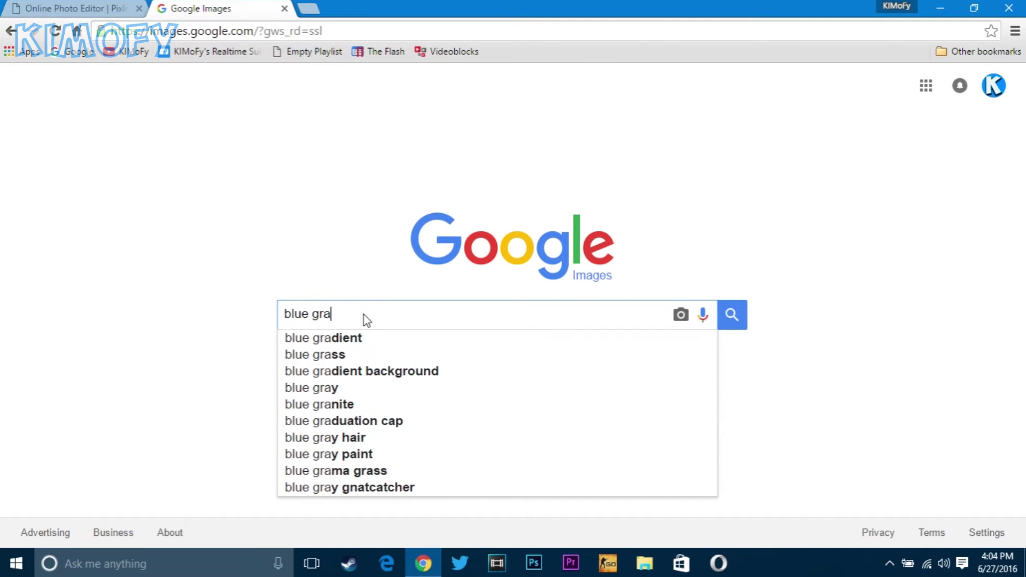
{"action": "key", "text": "Down"}
{"action": "key", "text": "Down"}
{"action": "key", "text": "Down"}
{"action": "key", "text": "Return"}
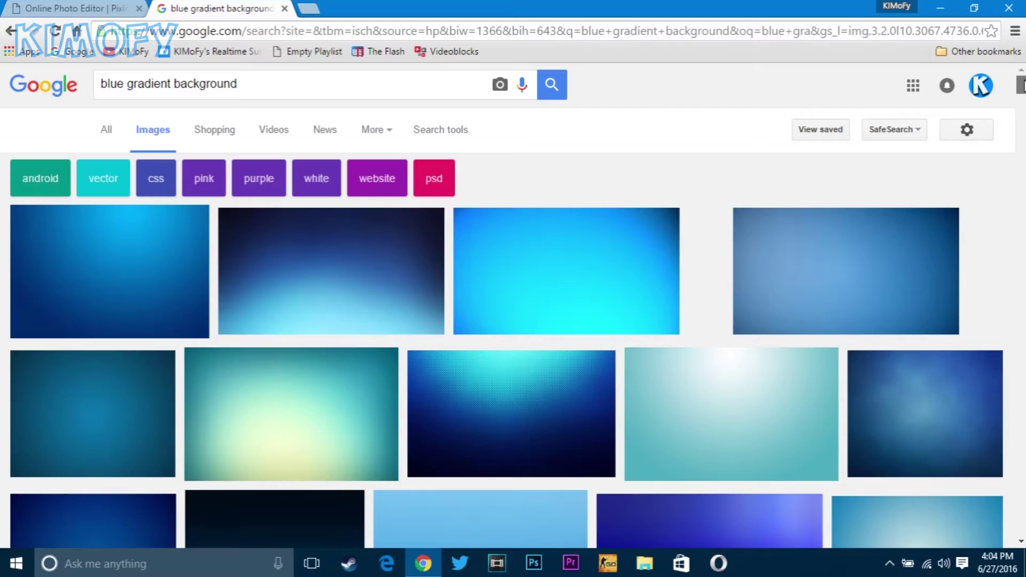
Browse the results and open the first blue gradient at full size in a new tab
{"action": "left_click_drag", "start_coordinate": [1021, 86], "coordinate": [1021, 98]}
{"action": "scroll", "coordinate": [507, 306], "scroll_direction": "down", "scroll_amount": 2}
{"action": "scroll", "coordinate": [507, 306], "scroll_direction": "down", "scroll_amount": 1}
{"action": "scroll", "coordinate": [507, 305], "scroll_direction": "down", "scroll_amount": 1}
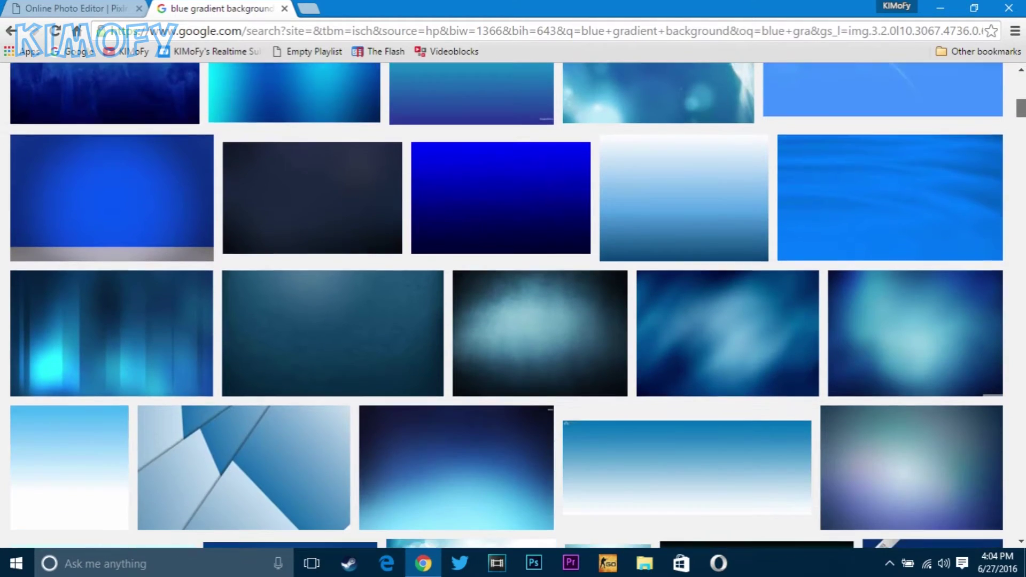
{"action": "scroll", "coordinate": [507, 306], "scroll_direction": "down", "scroll_amount": 1}
{"action": "key", "text": "Home"}
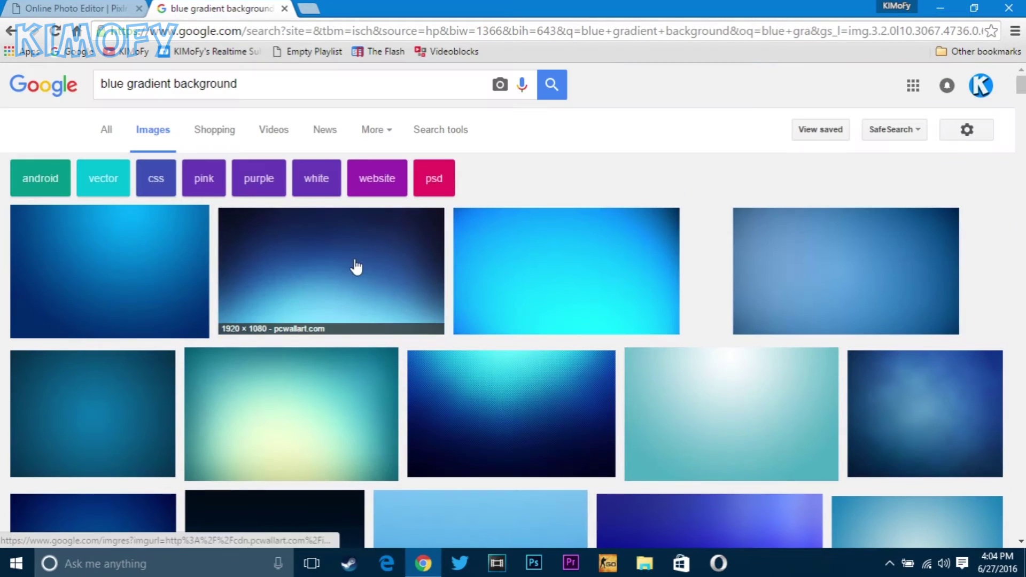
{"action": "left_click", "coordinate": [143, 268]}
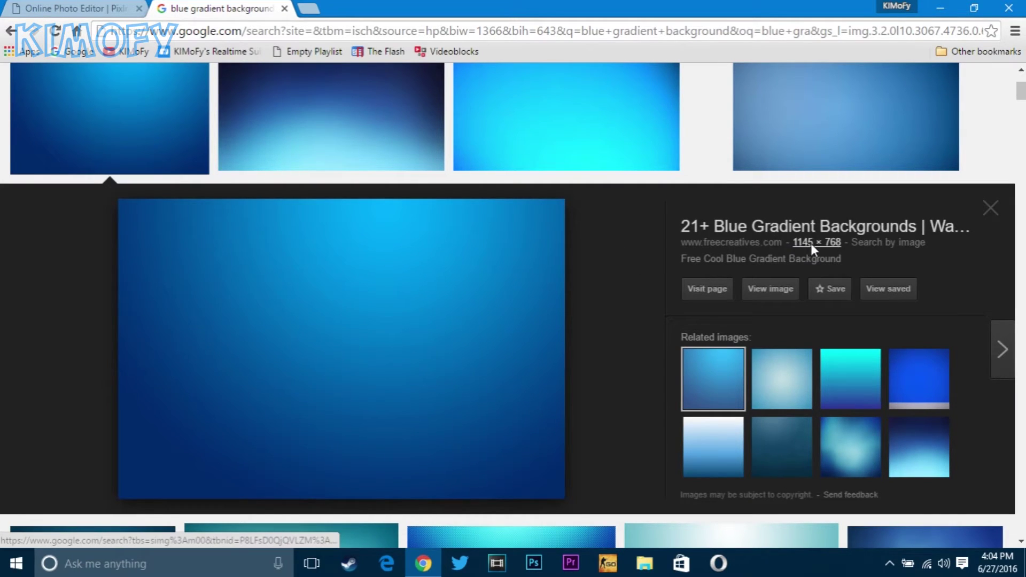
{"action": "left_click_drag", "start_coordinate": [824, 243], "coordinate": [522, 463]}
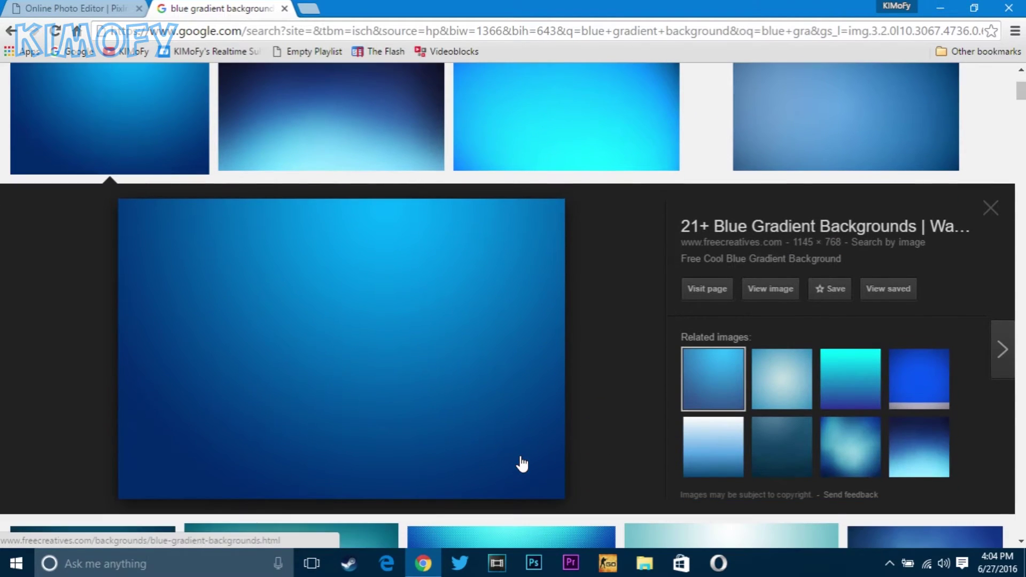
{"action": "left_click", "coordinate": [763, 288]}
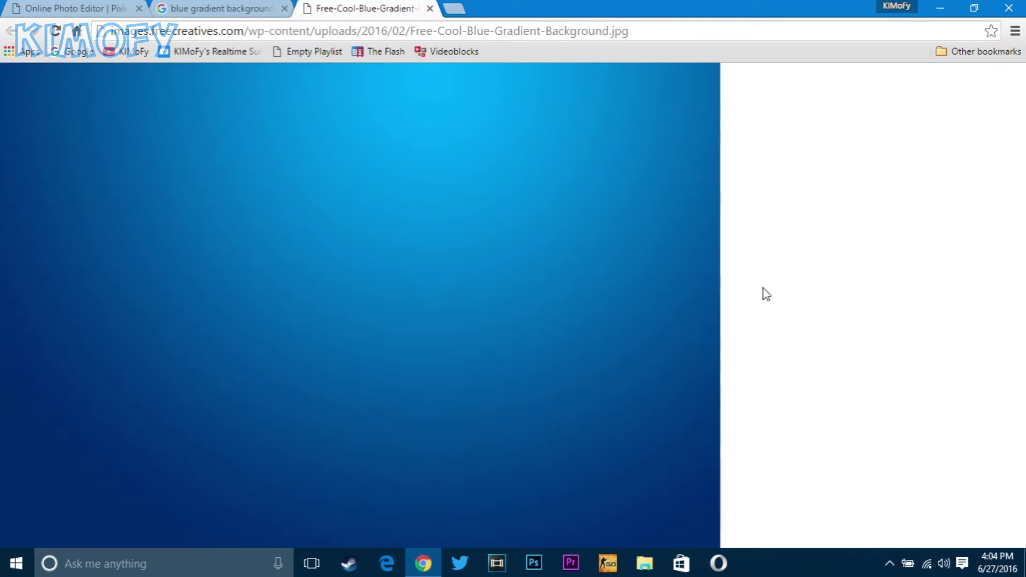
Save the gradient image as background.jpg, replacing the existing file, and close its source page
{"action": "right_click", "coordinate": [421, 206]}
{"action": "left_click", "coordinate": [468, 232]}
{"action": "type", "text": "ba"}
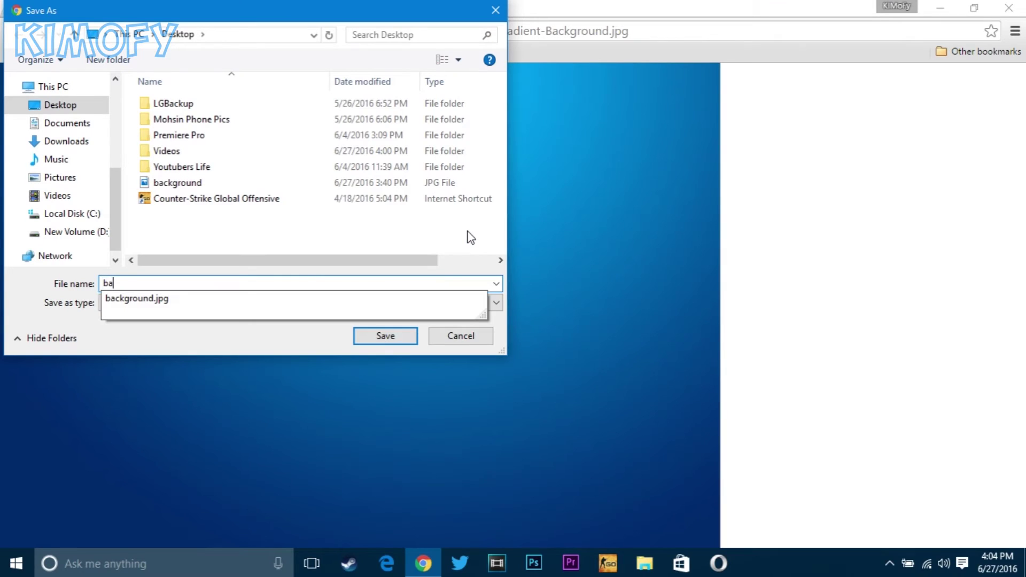
{"action": "key", "text": "Down"}
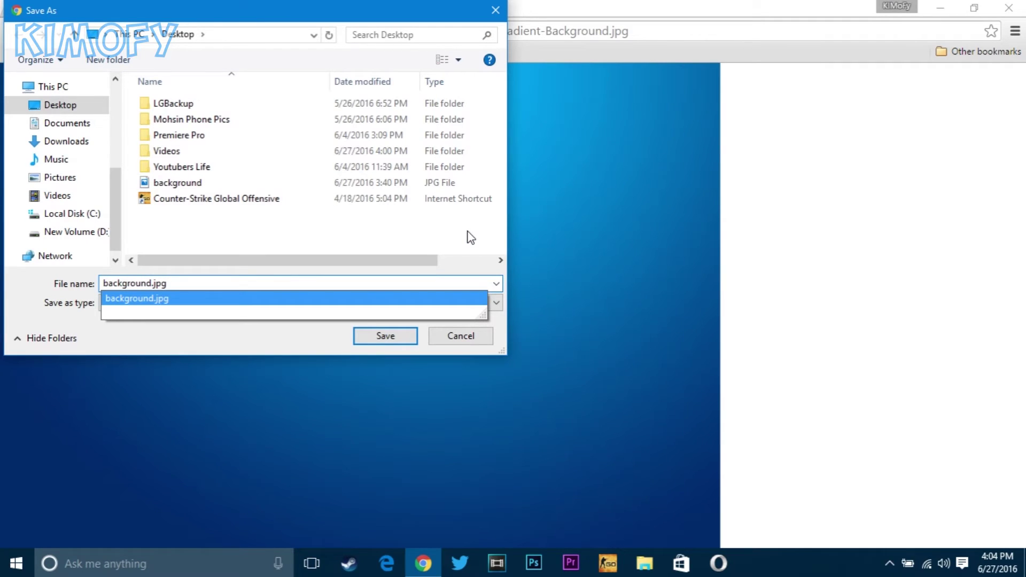
{"action": "left_click", "coordinate": [318, 328]}
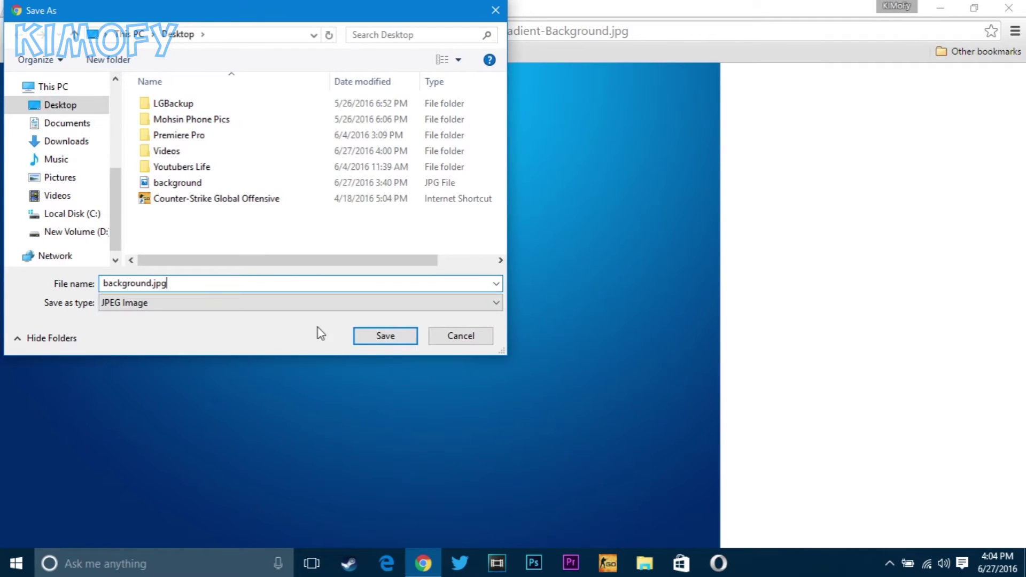
{"action": "left_click", "coordinate": [388, 337]}
{"action": "left_click", "coordinate": [554, 284]}
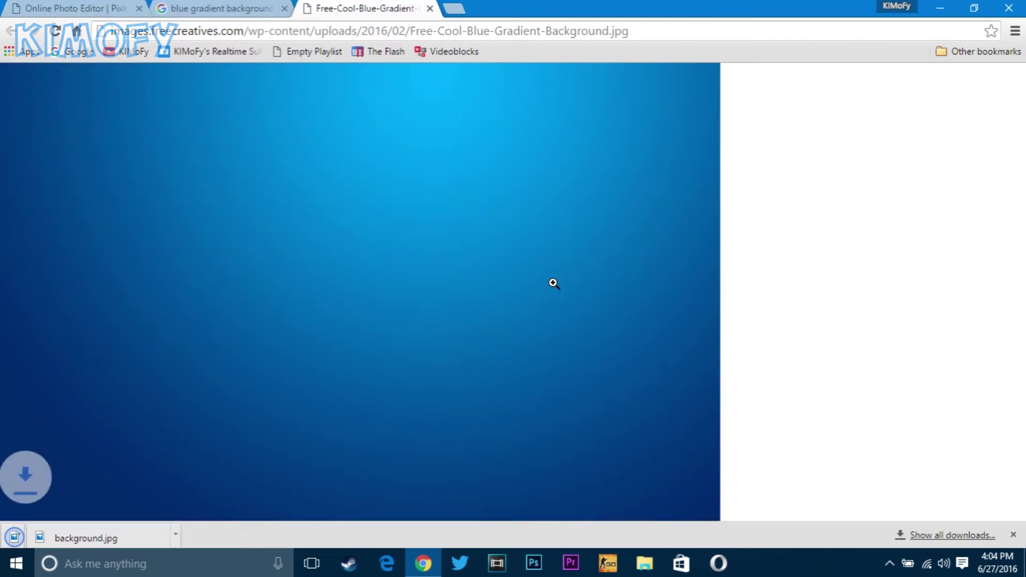
{"action": "left_click", "coordinate": [430, 8]}
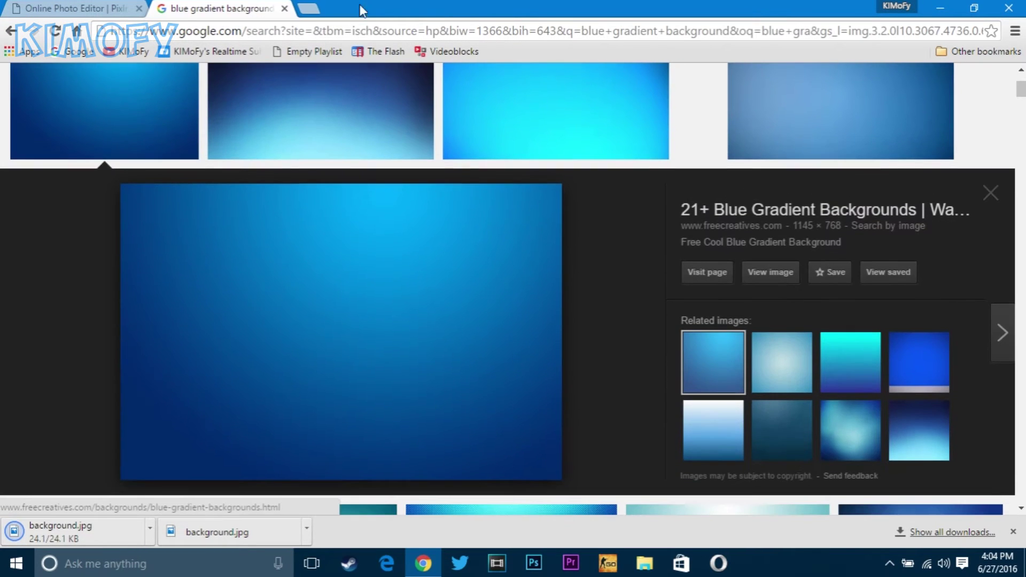
Return to Pixlr Editor and open background.jpg as a separate image
{"action": "left_click", "coordinate": [285, 8]}
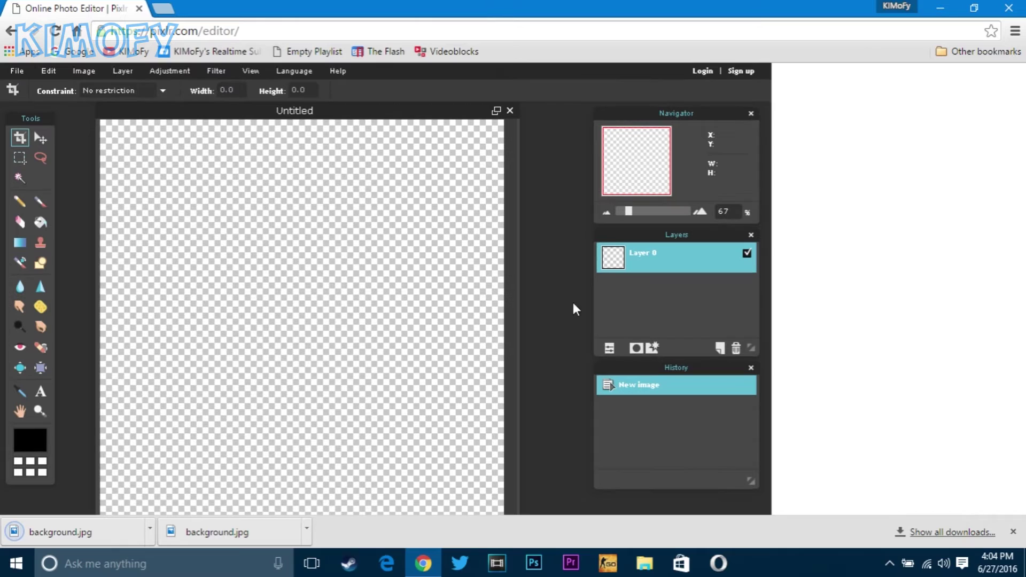
{"action": "left_click", "coordinate": [1013, 532]}
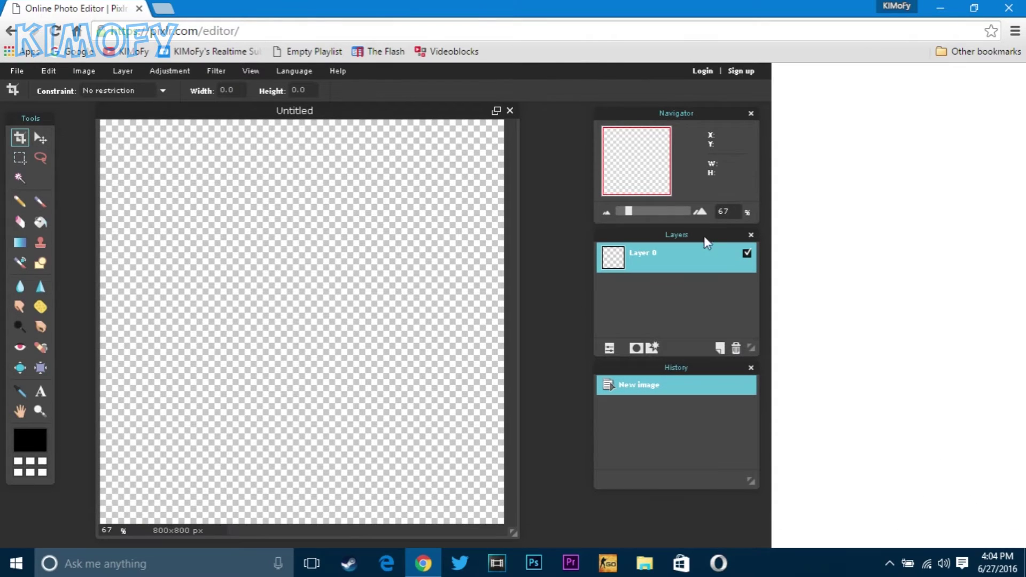
{"action": "left_click", "coordinate": [16, 70]}
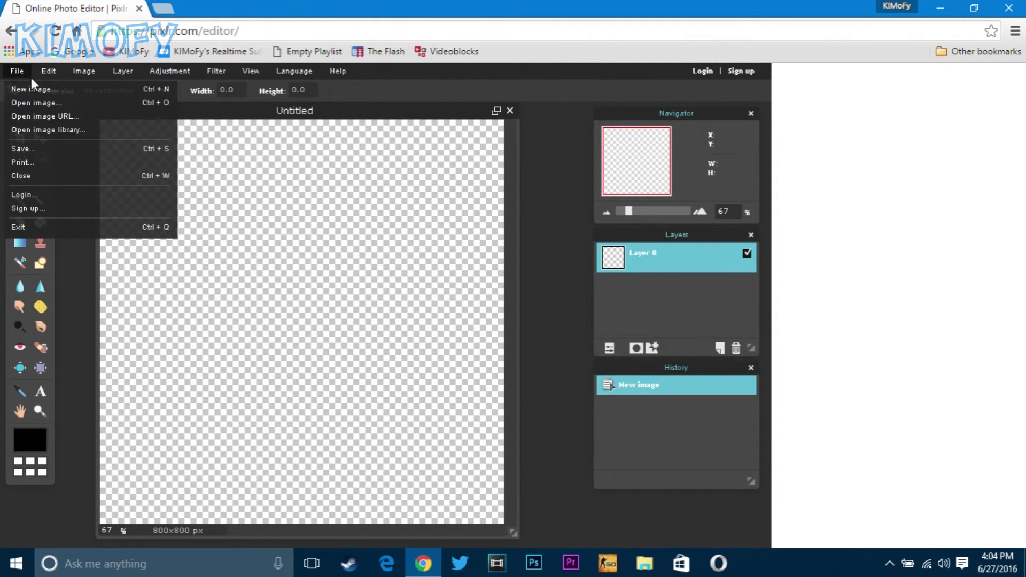
{"action": "left_click", "coordinate": [33, 103]}
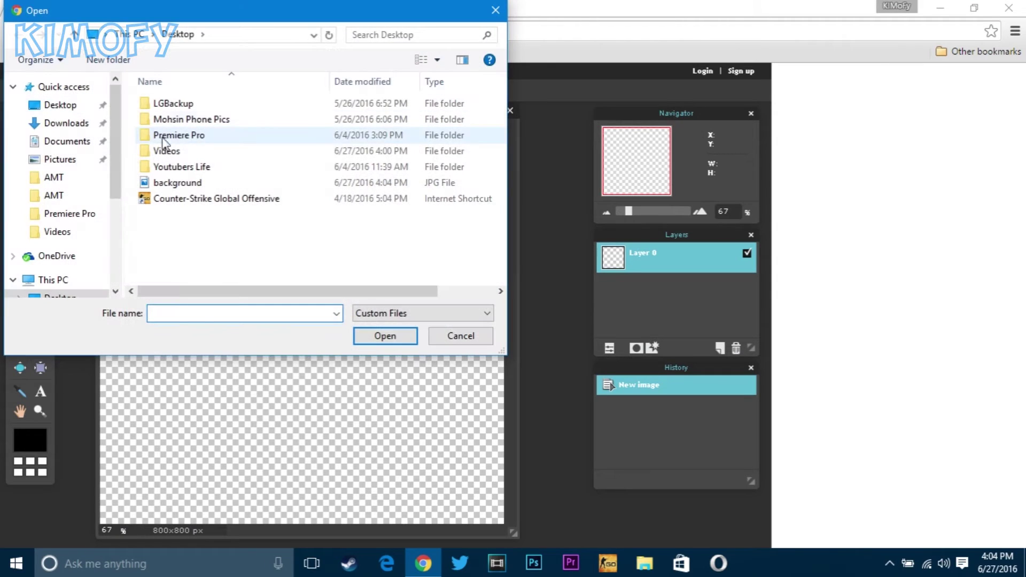
{"action": "double_click", "coordinate": [179, 183]}
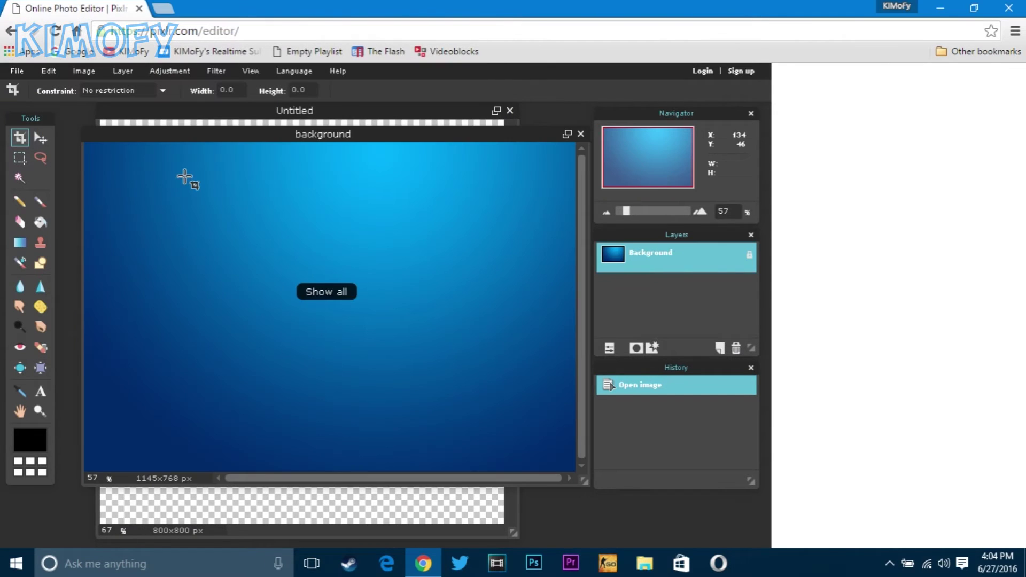
{"action": "mouse_move", "coordinate": [339, 137]}
{"action": "left_mouse_down"}
{"action": "mouse_move", "coordinate": [338, 160]}
{"action": "mouse_move", "coordinate": [336, 145]}
{"action": "left_mouse_up"}
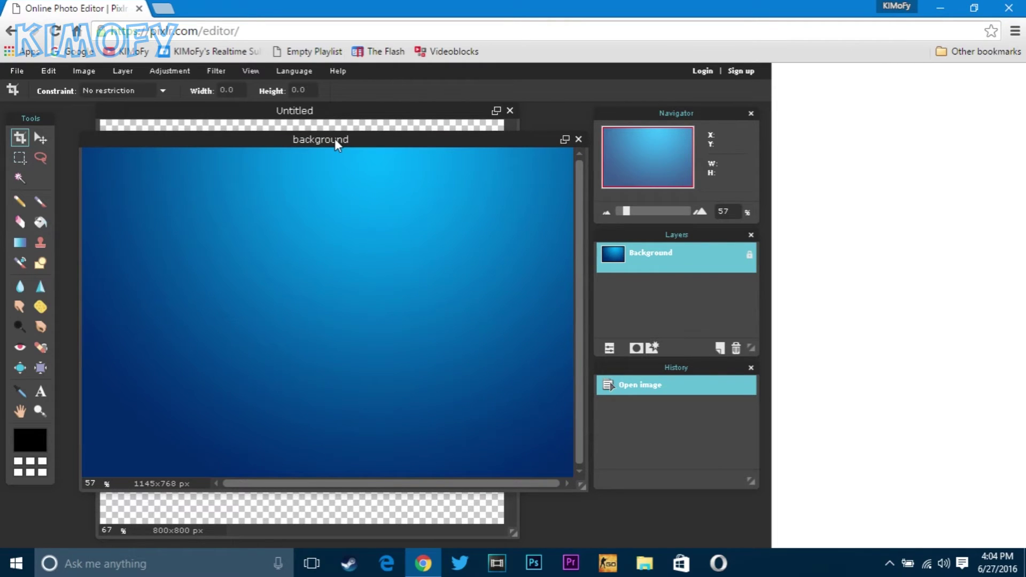
Copy the whole gradient, paste it into Untitled as a new layer, and close background without saving
{"action": "key", "text": "ctrl+a"}
{"action": "key", "text": "ctrl+c"}
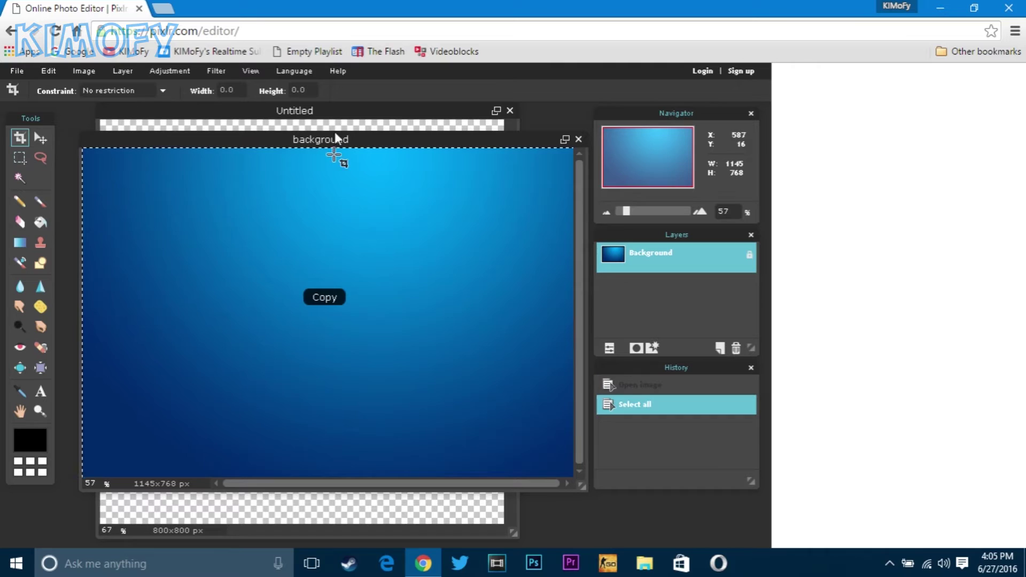
{"action": "left_click", "coordinate": [345, 120]}
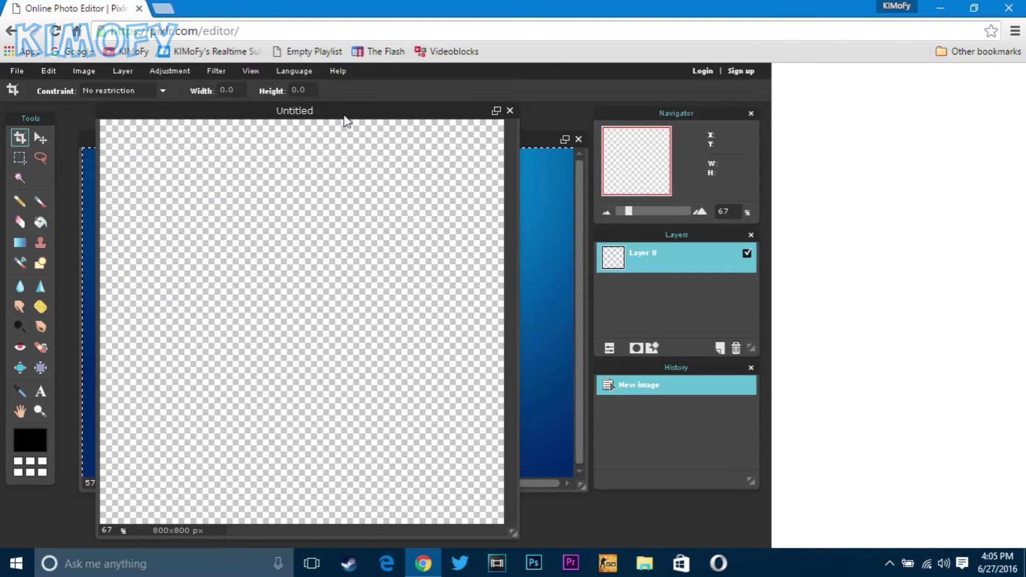
{"action": "key", "text": "ctrl+v"}
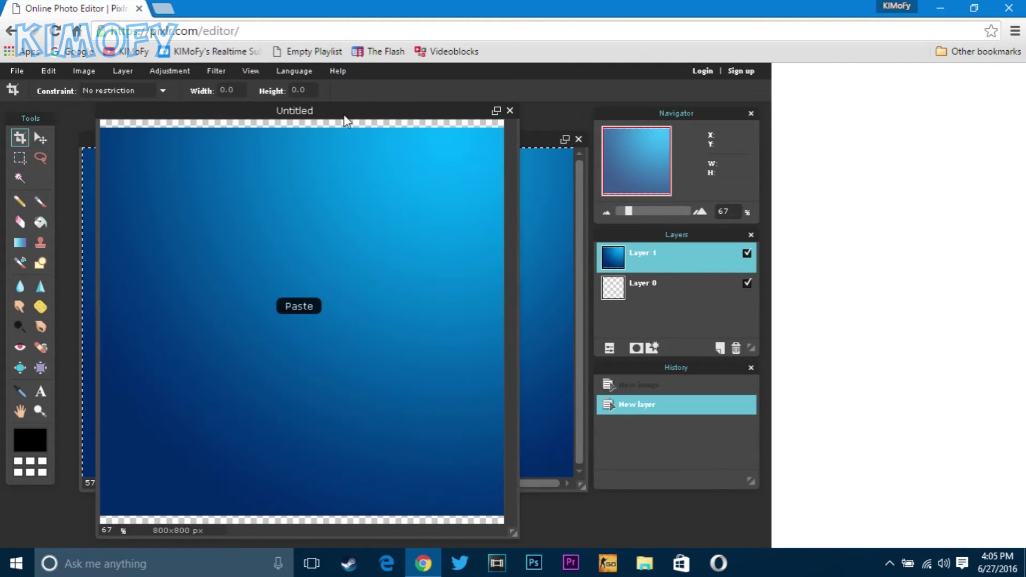
{"action": "left_click", "coordinate": [579, 140]}
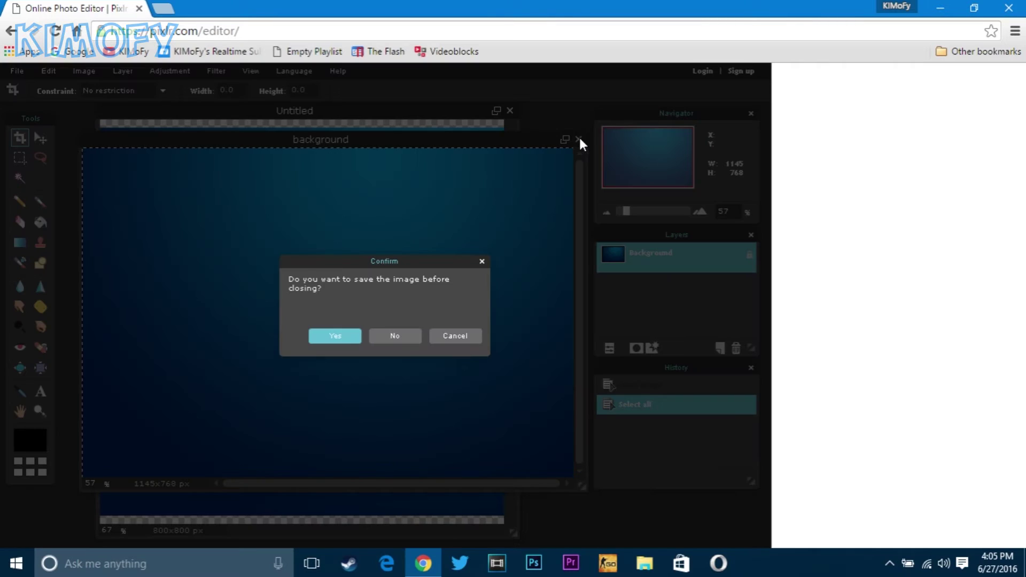
{"action": "left_click", "coordinate": [395, 336]}
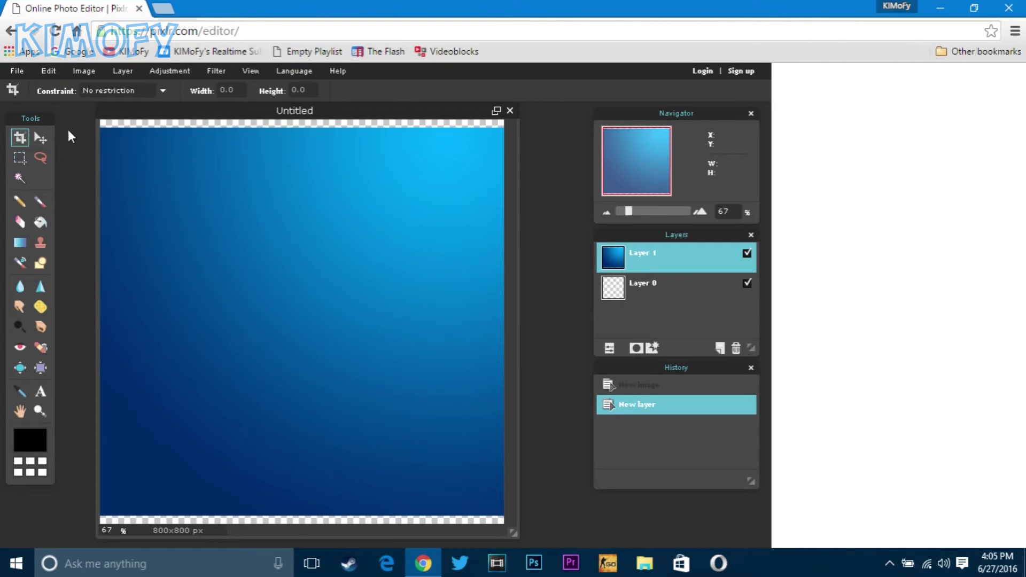
Free-transform the gradient layer to cover the whole 800×800 canvas and apply the change
{"action": "left_click", "coordinate": [41, 138]}
{"action": "mouse_move", "coordinate": [154, 204]}
{"action": "left_mouse_down"}
{"action": "mouse_move", "coordinate": [163, 209]}
{"action": "mouse_move", "coordinate": [59, 204]}
{"action": "left_mouse_up"}
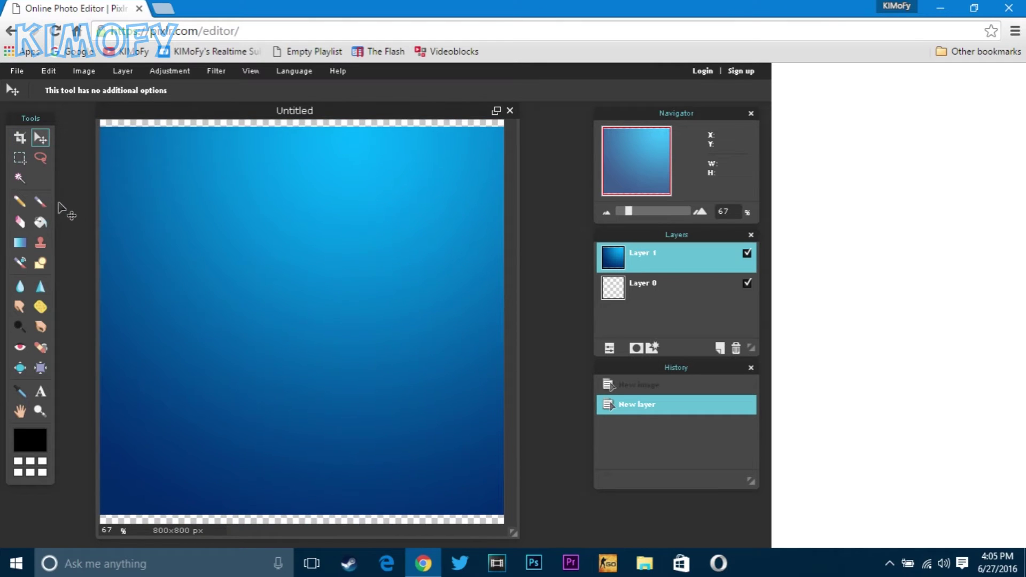
{"action": "left_click", "coordinate": [50, 71]}
{"action": "left_click", "coordinate": [90, 181]}
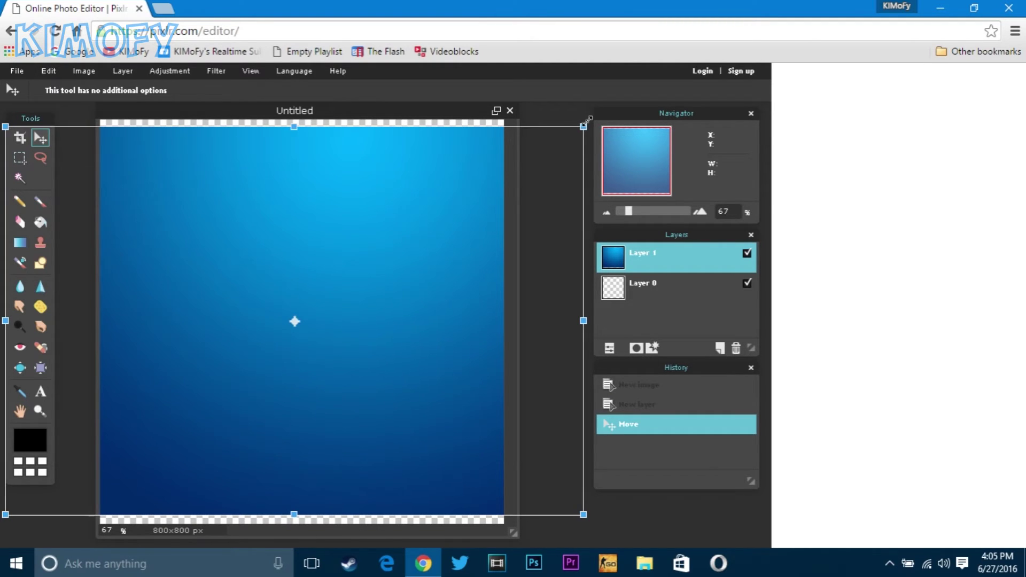
{"action": "mouse_move", "coordinate": [588, 120]}
{"action": "left_mouse_down"}
{"action": "mouse_move", "coordinate": [681, 131]}
{"action": "mouse_move", "coordinate": [640, 147]}
{"action": "mouse_move", "coordinate": [684, 107]}
{"action": "left_mouse_up"}
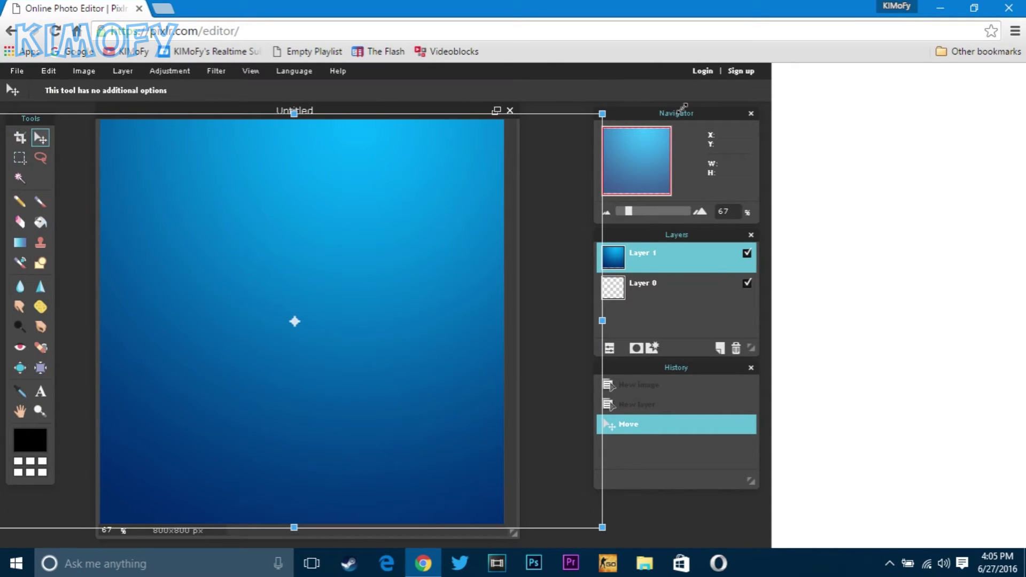
{"action": "mouse_move", "coordinate": [453, 262]}
{"action": "left_mouse_down"}
{"action": "mouse_move", "coordinate": [291, 327]}
{"action": "mouse_move", "coordinate": [399, 264]}
{"action": "mouse_move", "coordinate": [423, 264]}
{"action": "mouse_move", "coordinate": [405, 260]}
{"action": "left_mouse_up"}
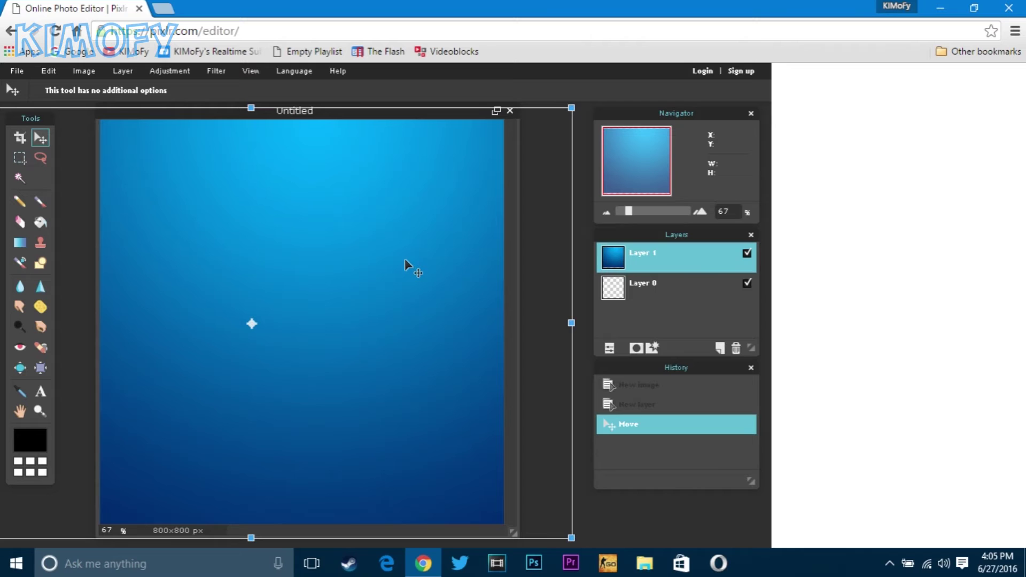
{"action": "left_click", "coordinate": [662, 326]}
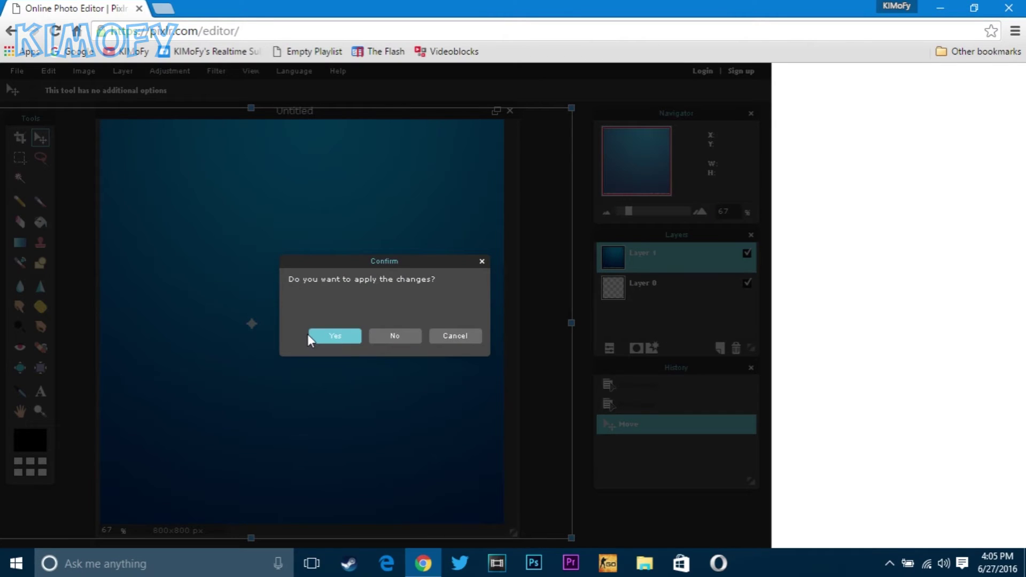
{"action": "left_click", "coordinate": [326, 337]}
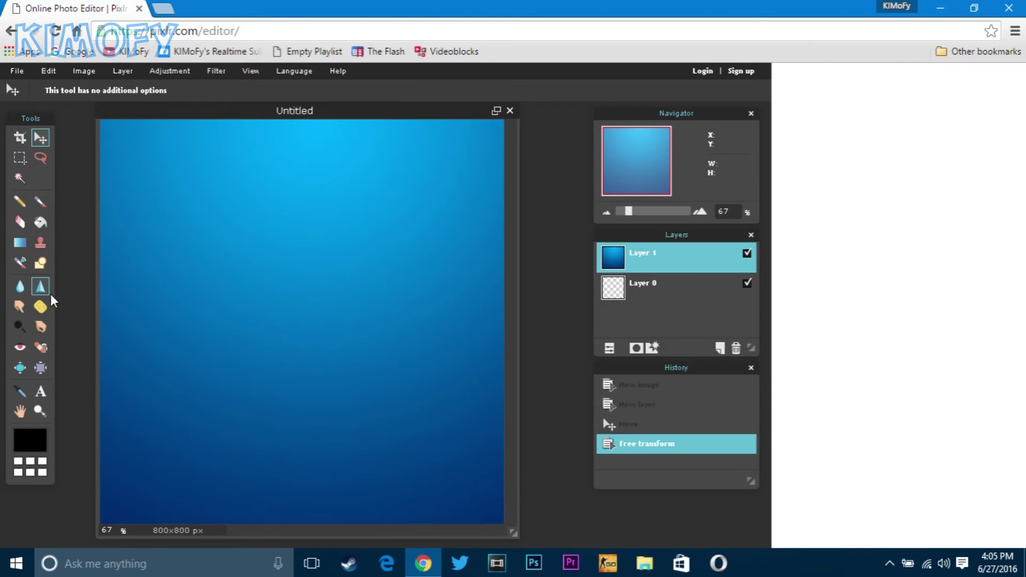
Add a text box reading 'Pew', 'Die', 'Pie' on three separate lines
{"action": "left_click", "coordinate": [41, 392]}
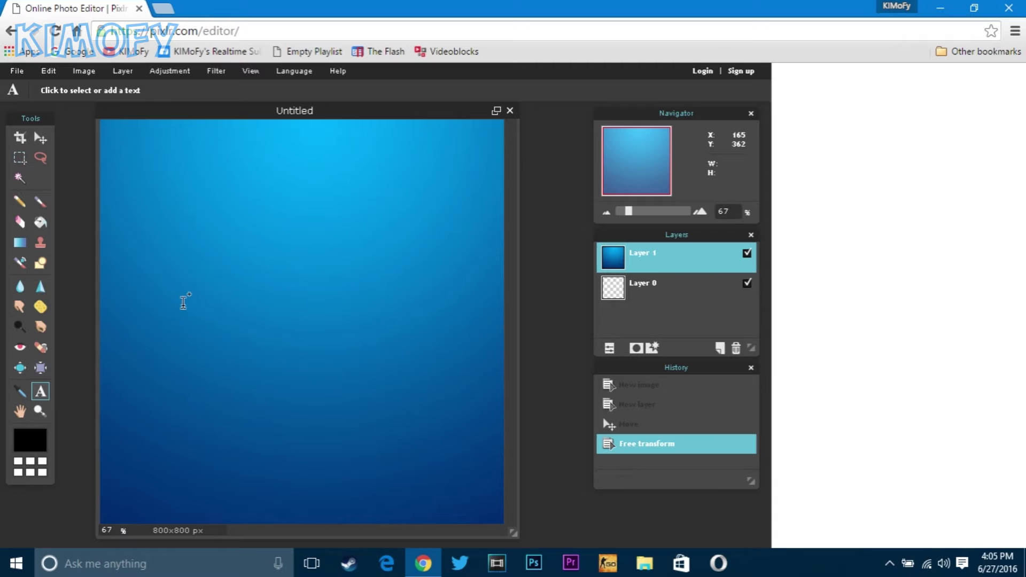
{"action": "left_click", "coordinate": [175, 283]}
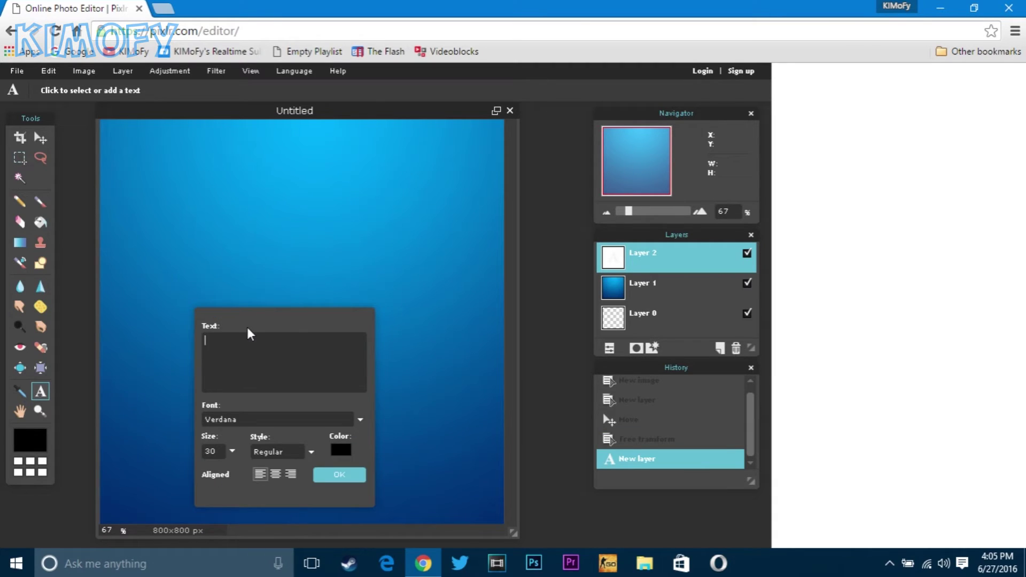
{"action": "type", "text": "P"}
{"action": "type", "text": "ew"}
{"action": "key", "text": "Return"}
{"action": "type", "text": "Die"}
{"action": "key", "text": "Return"}
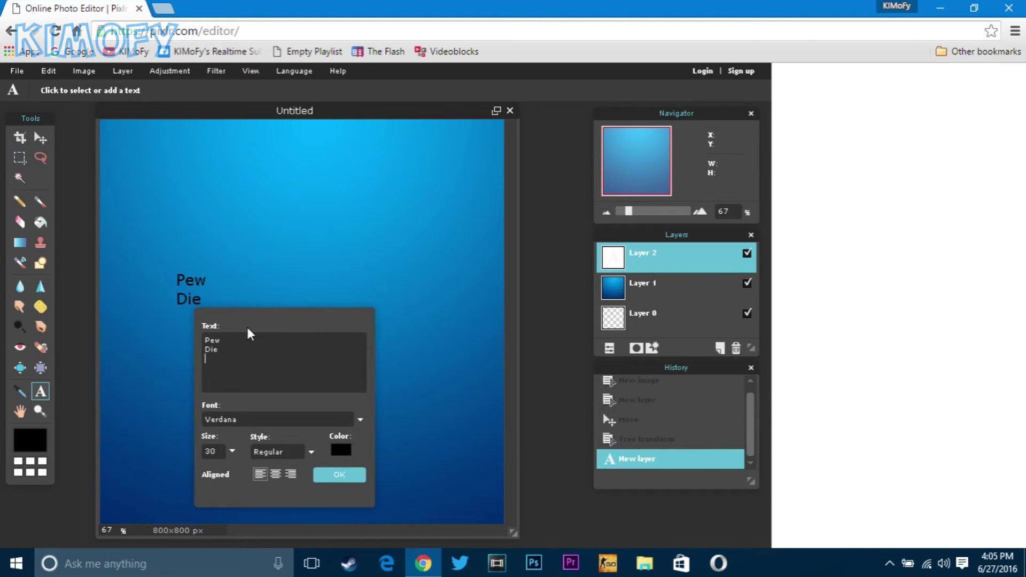
{"action": "type", "text": "Pie"}
Set the text to BIGMACCA font, centre-aligned, enlarged to size 130
{"action": "left_click", "coordinate": [361, 420]}
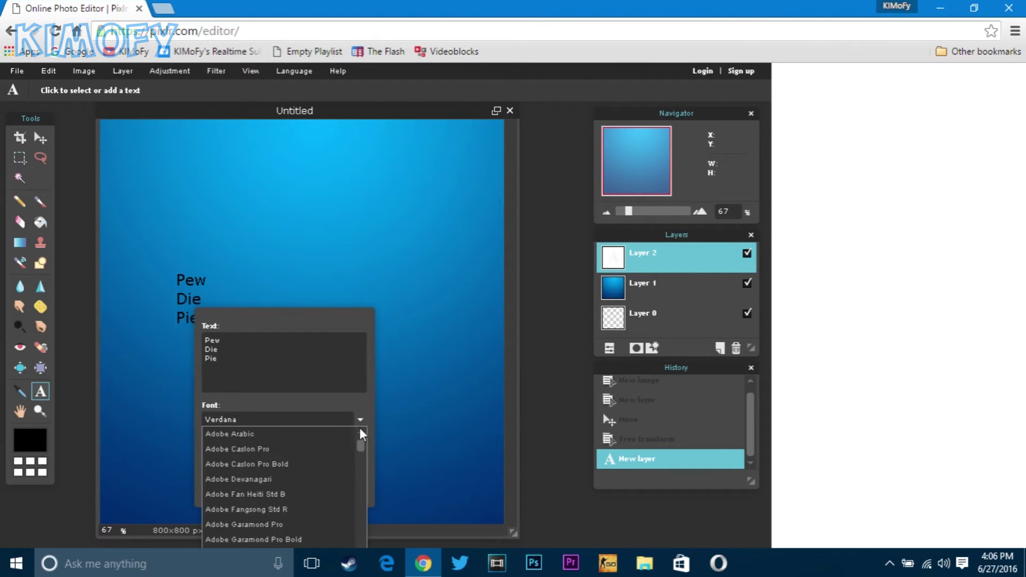
{"action": "left_click_drag", "start_coordinate": [363, 453], "coordinate": [363, 462]}
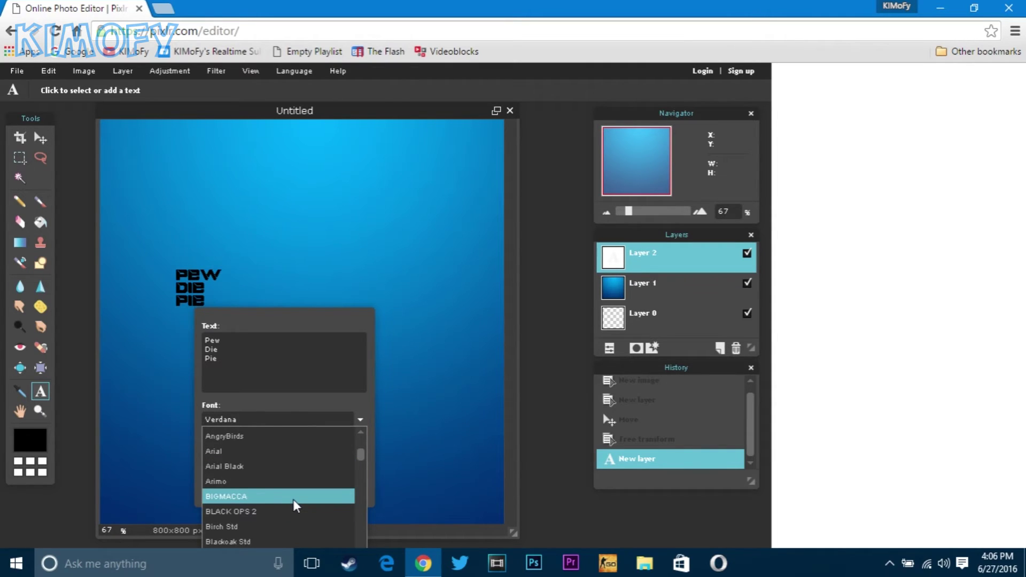
{"action": "left_click", "coordinate": [294, 503]}
{"action": "left_click", "coordinate": [360, 420]}
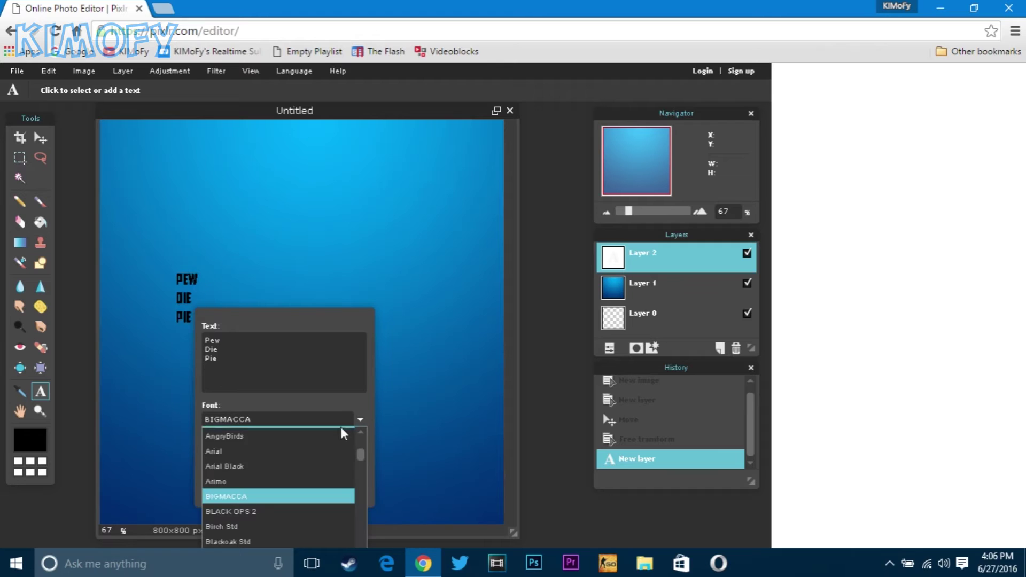
{"action": "left_click", "coordinate": [323, 497]}
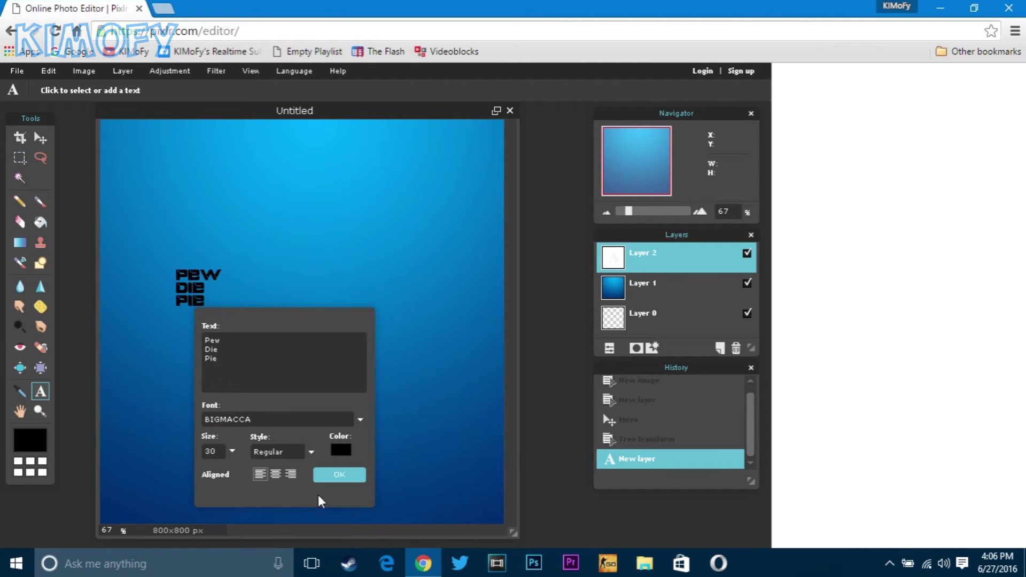
{"action": "left_click", "coordinate": [276, 475]}
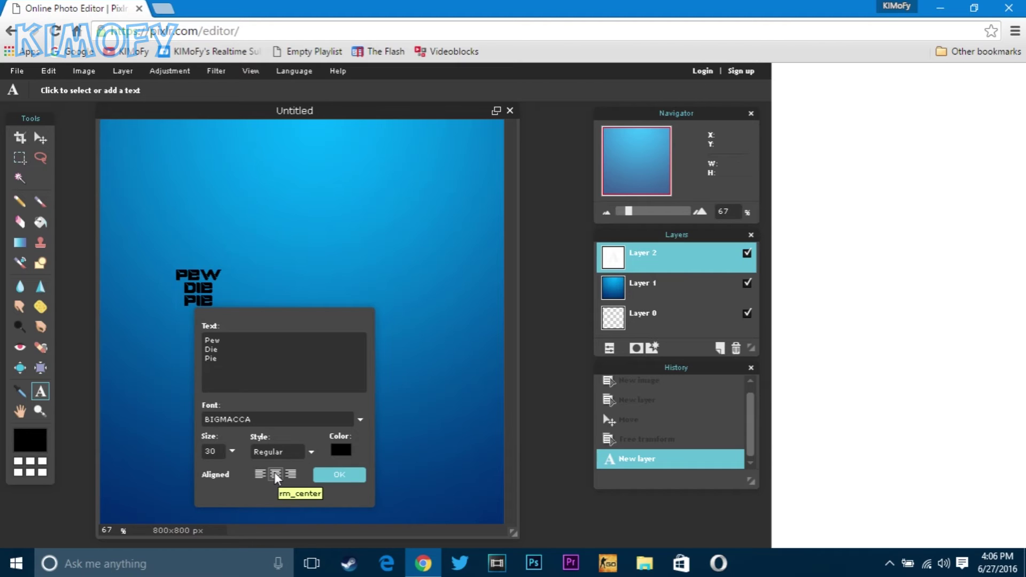
{"action": "left_click", "coordinate": [233, 451]}
{"action": "left_click_drag", "start_coordinate": [199, 472], "coordinate": [283, 476]}
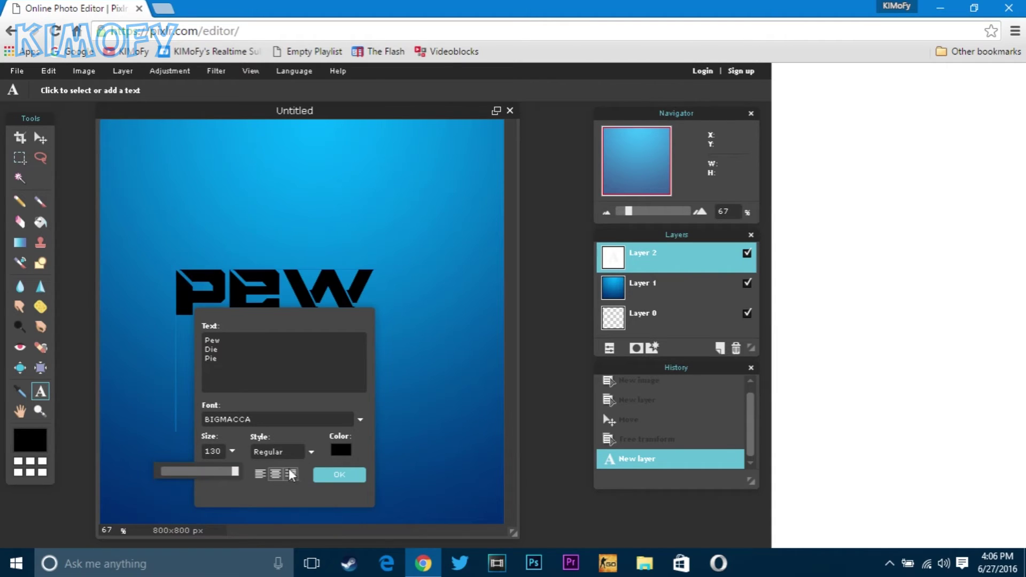
Switch the text font from BIGMACCA to GROBOLD
{"action": "left_click", "coordinate": [361, 421]}
{"action": "scroll", "coordinate": [361, 461], "scroll_direction": "down", "scroll_amount": 2}
{"action": "scroll", "coordinate": [362, 463], "scroll_direction": "down", "scroll_amount": 1}
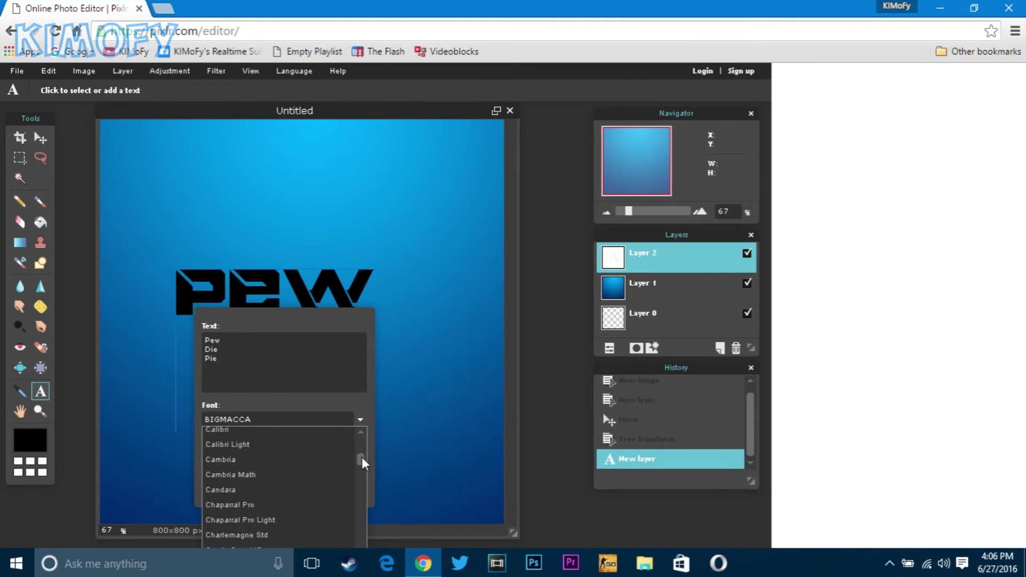
{"action": "scroll", "coordinate": [362, 463], "scroll_direction": "down", "scroll_amount": 1}
{"action": "scroll", "coordinate": [360, 465], "scroll_direction": "down", "scroll_amount": 2}
{"action": "scroll", "coordinate": [362, 471], "scroll_direction": "down", "scroll_amount": 1}
{"action": "scroll", "coordinate": [366, 482], "scroll_direction": "down", "scroll_amount": 2}
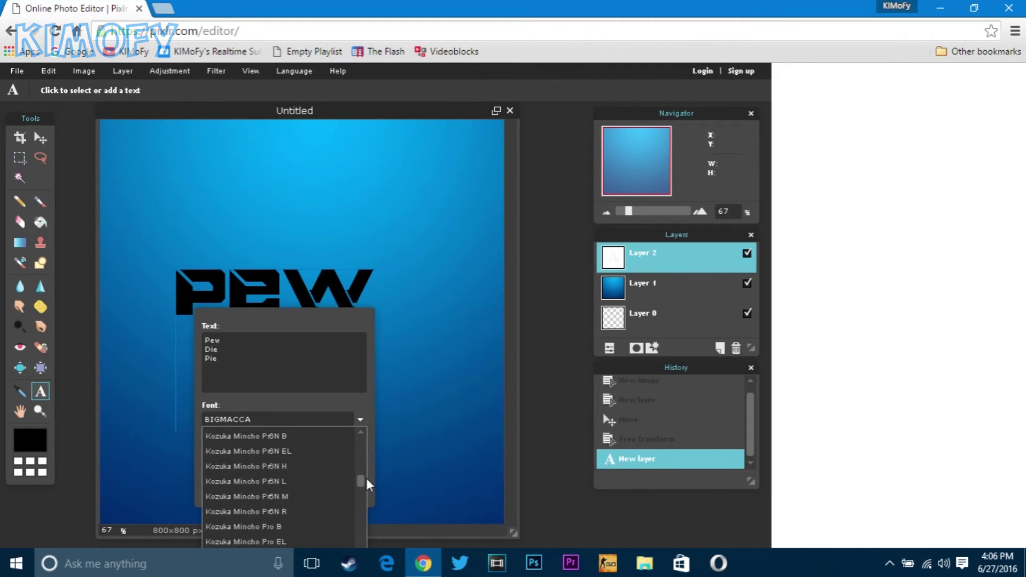
{"action": "scroll", "coordinate": [366, 479], "scroll_direction": "up", "scroll_amount": 3}
{"action": "scroll", "coordinate": [367, 479], "scroll_direction": "up", "scroll_amount": 1}
{"action": "scroll", "coordinate": [367, 475], "scroll_direction": "up", "scroll_amount": 2}
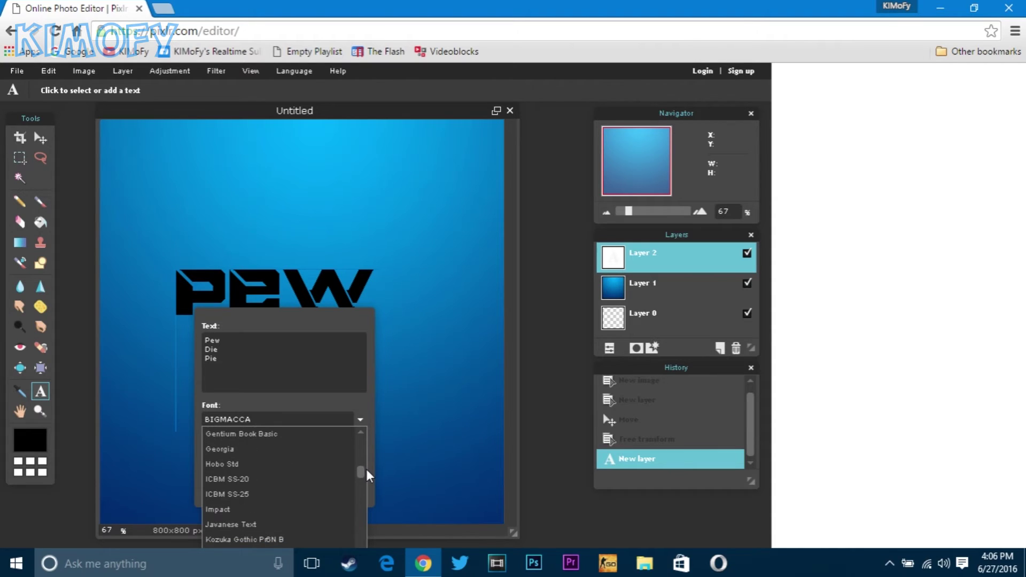
{"action": "scroll", "coordinate": [368, 475], "scroll_direction": "up", "scroll_amount": 1}
{"action": "scroll", "coordinate": [368, 474], "scroll_direction": "up", "scroll_amount": 1}
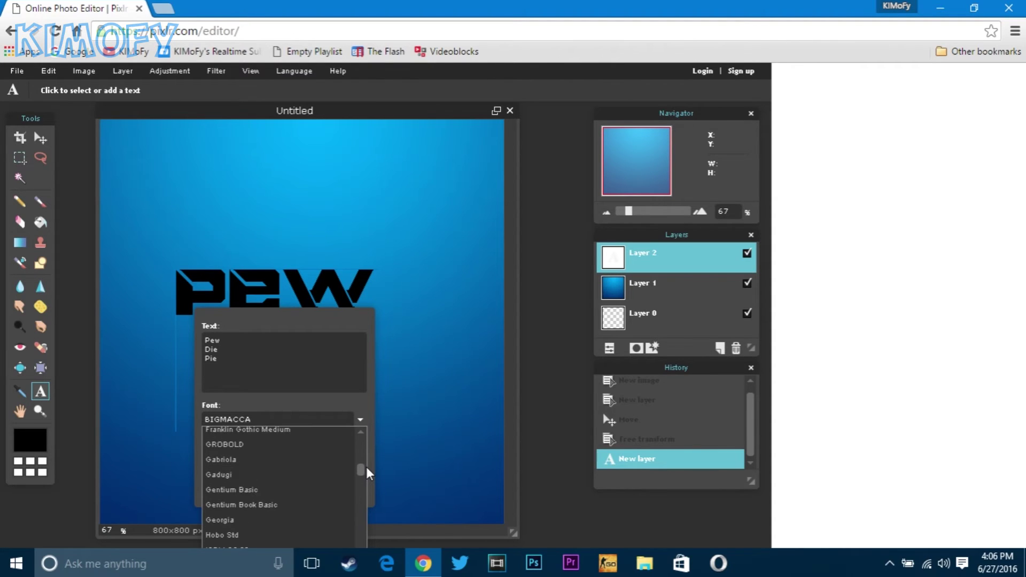
{"action": "scroll", "coordinate": [368, 474], "scroll_direction": "up", "scroll_amount": 1}
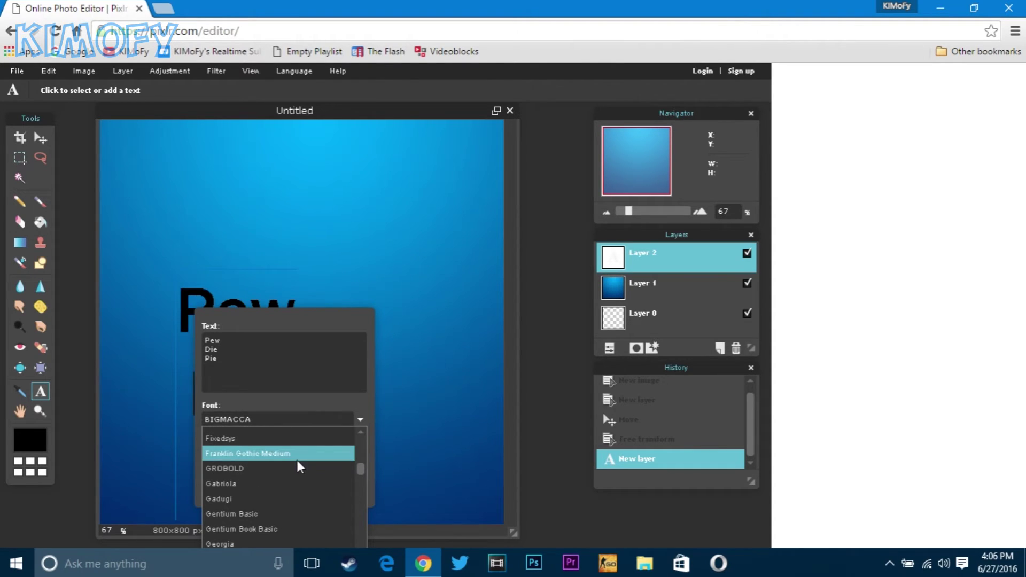
{"action": "left_click", "coordinate": [290, 470]}
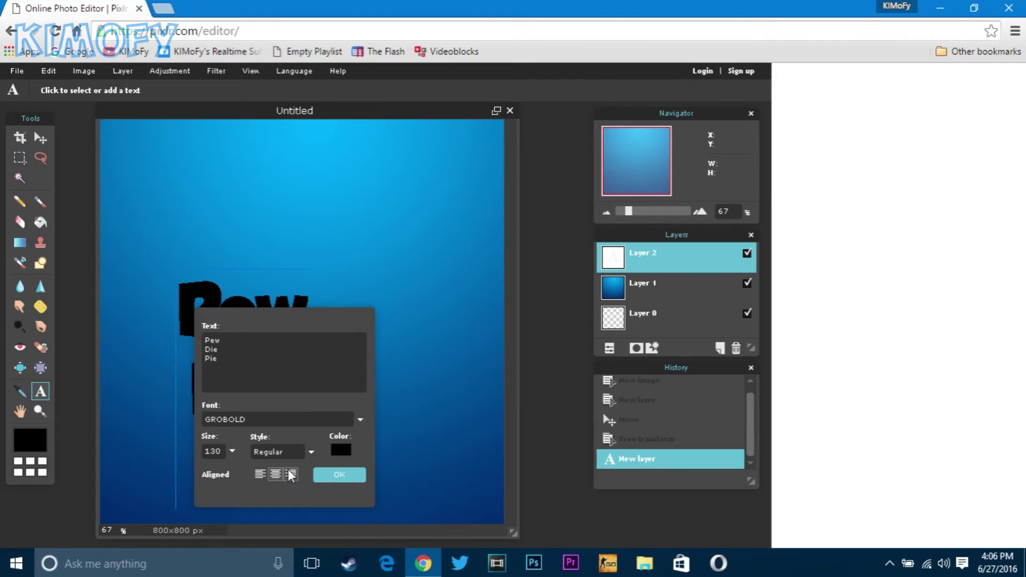
Colour the text golden yellow, ffb300
{"action": "left_click", "coordinate": [341, 451]}
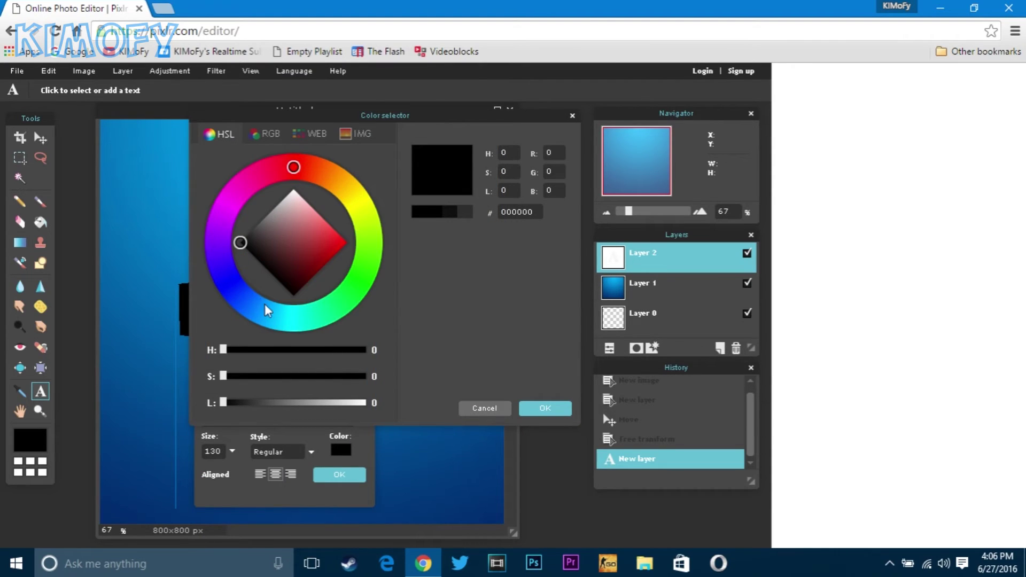
{"action": "left_click_drag", "start_coordinate": [268, 310], "coordinate": [380, 260]}
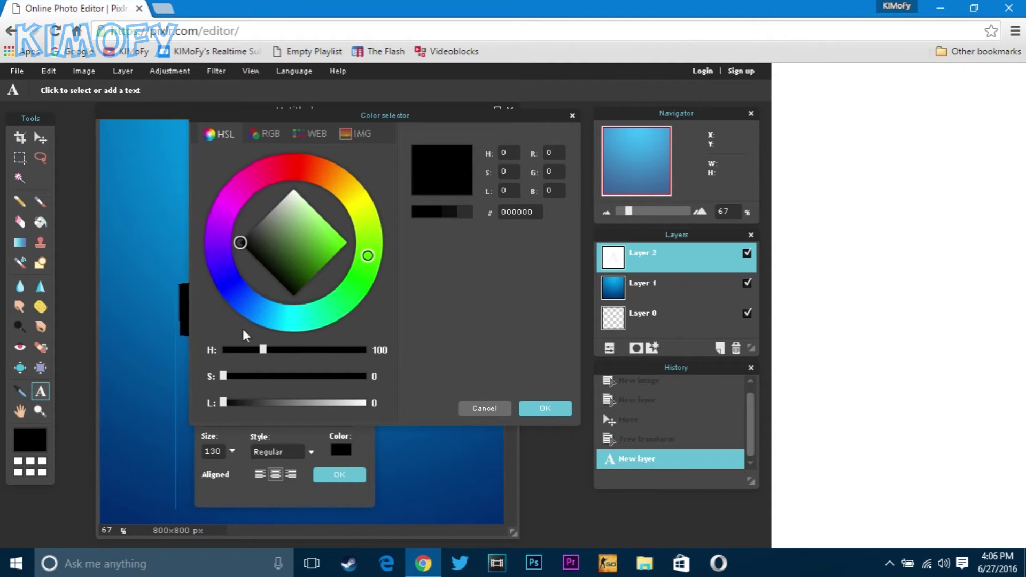
{"action": "left_click_drag", "start_coordinate": [395, 112], "coordinate": [526, 159]}
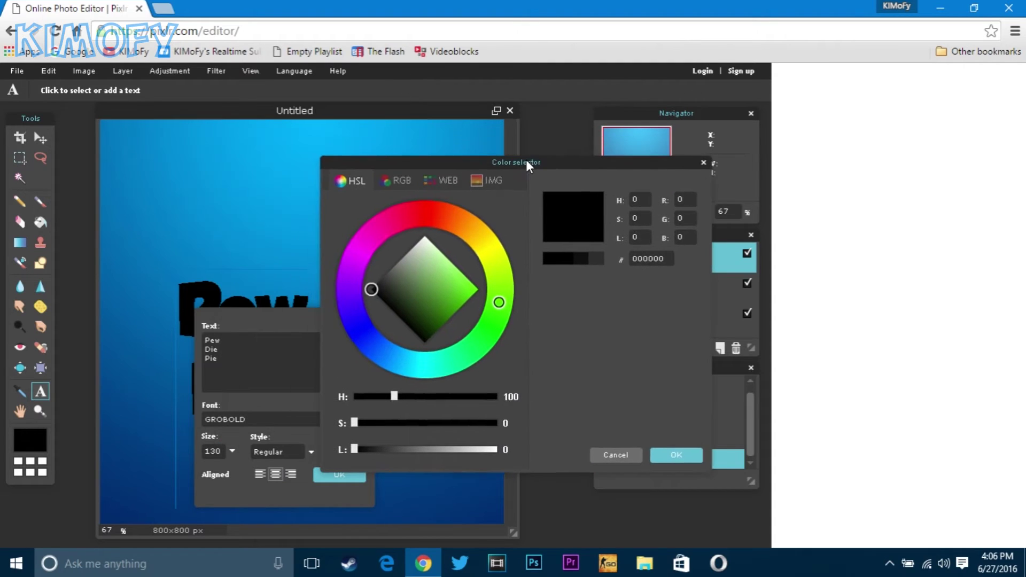
{"action": "mouse_move", "coordinate": [373, 289]}
{"action": "left_mouse_down"}
{"action": "mouse_move", "coordinate": [480, 291]}
{"action": "mouse_move", "coordinate": [426, 219]}
{"action": "mouse_move", "coordinate": [494, 223]}
{"action": "mouse_move", "coordinate": [520, 202]}
{"action": "mouse_move", "coordinate": [518, 185]}
{"action": "left_mouse_up"}
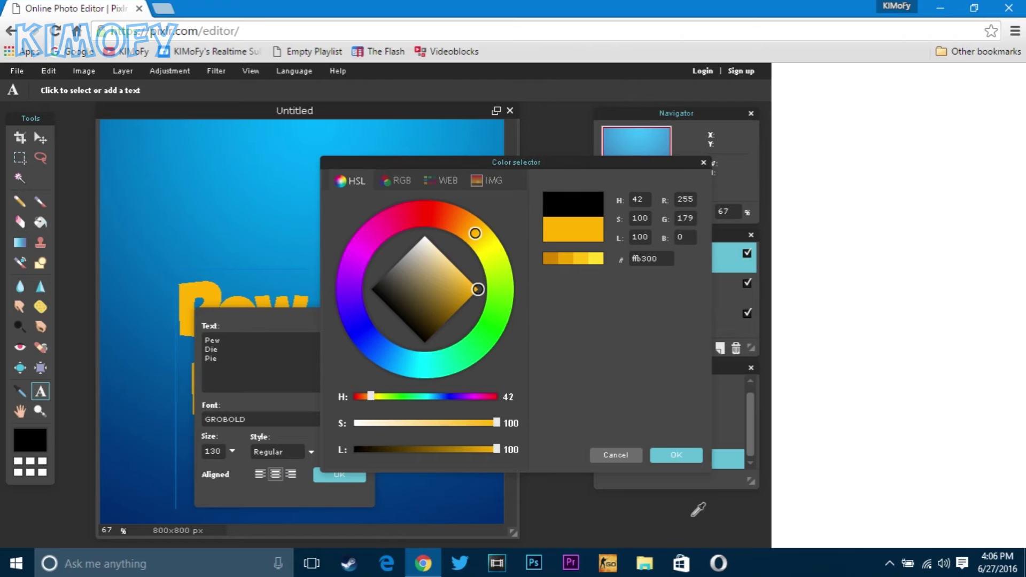
{"action": "left_click", "coordinate": [677, 456]}
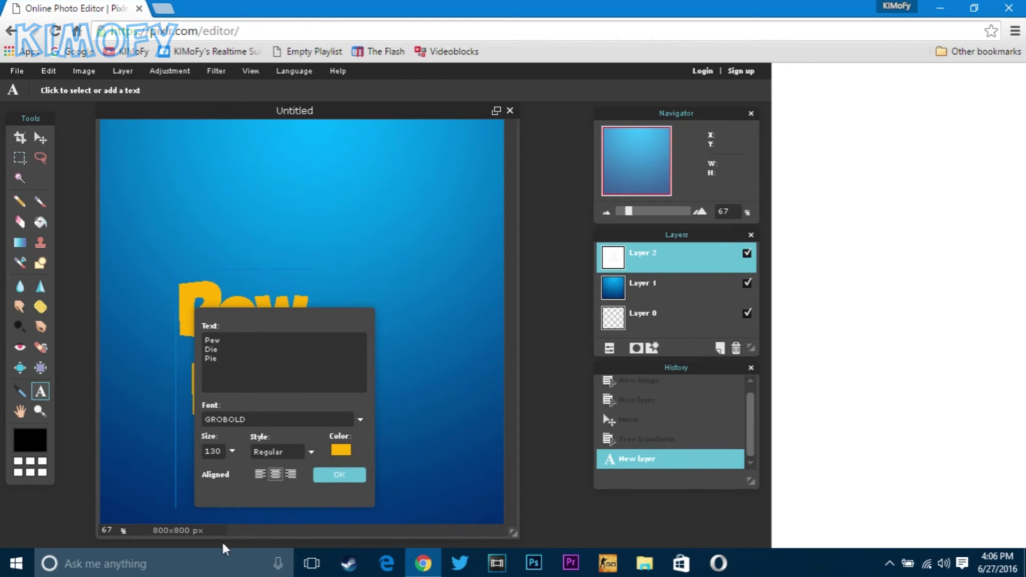
Commit the Pew Die Pie text onto its own layer named Pew
{"action": "left_click", "coordinate": [335, 479]}
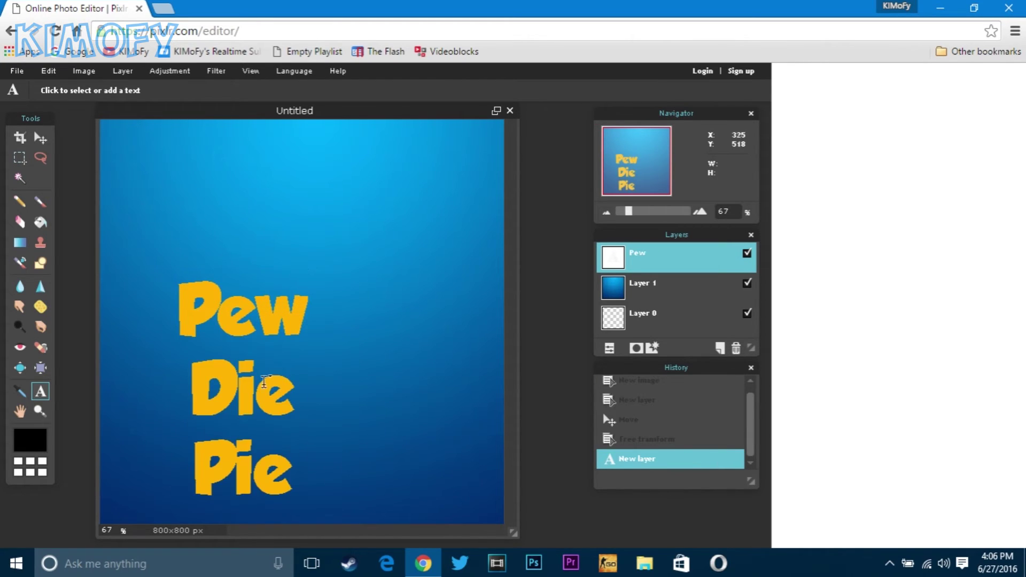
{"action": "left_click", "coordinate": [212, 382]}
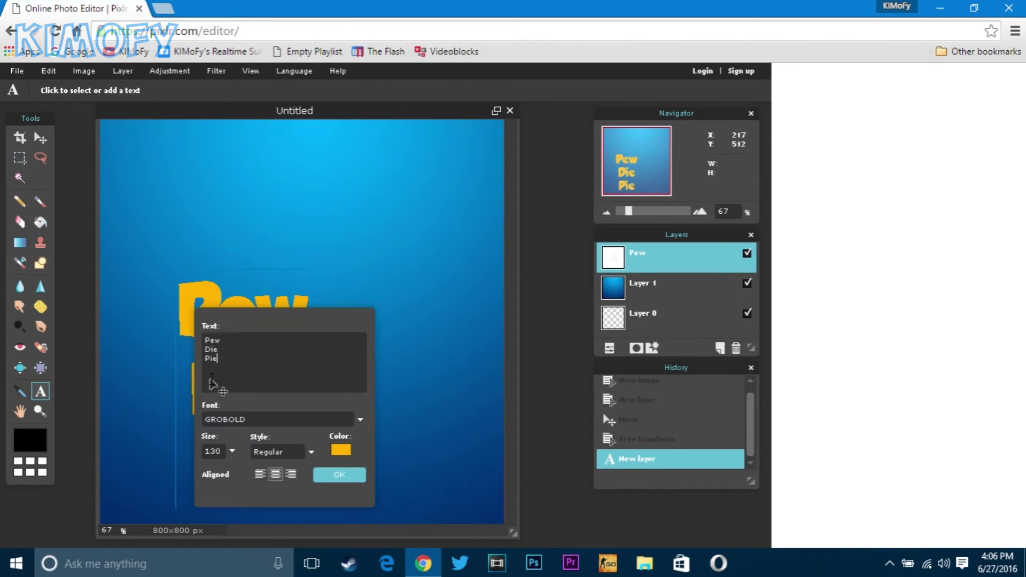
{"action": "left_click", "coordinate": [340, 475]}
{"action": "left_click", "coordinate": [39, 141]}
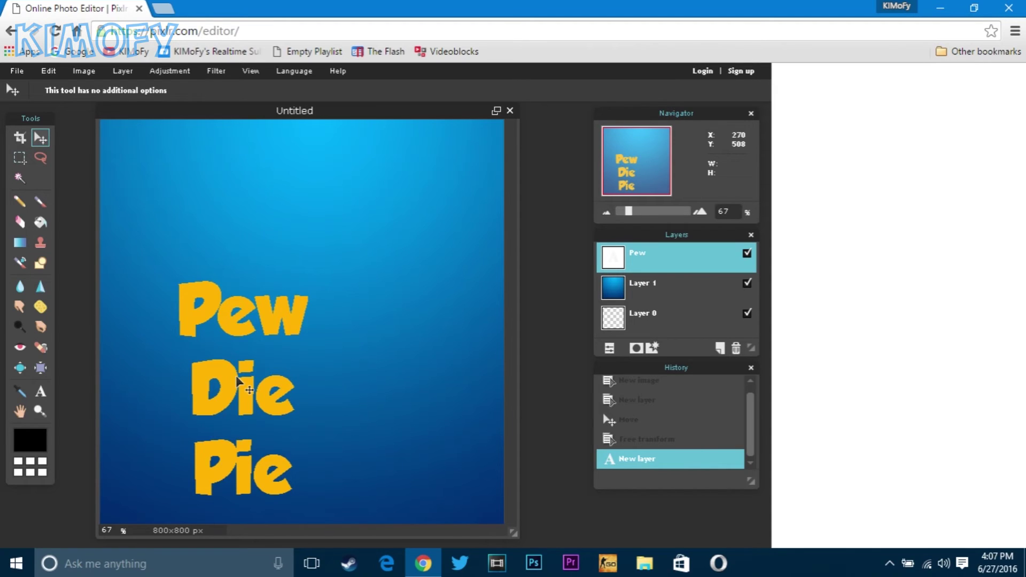
Drag the yellow text to the canvas centre and reveal the Pew layer's opacity and blend settings
{"action": "left_click_drag", "start_coordinate": [238, 380], "coordinate": [292, 301]}
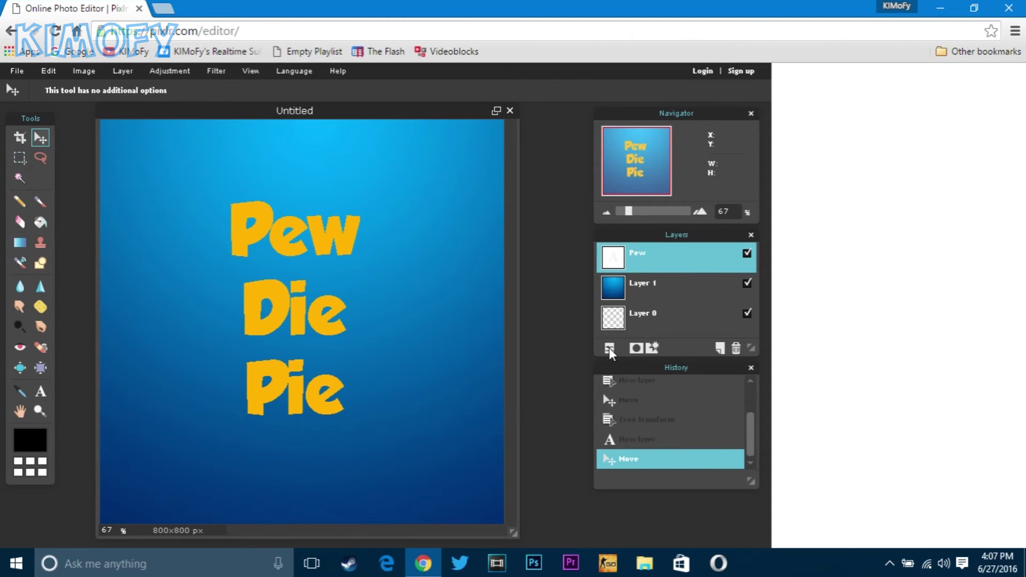
{"action": "left_click", "coordinate": [610, 348]}
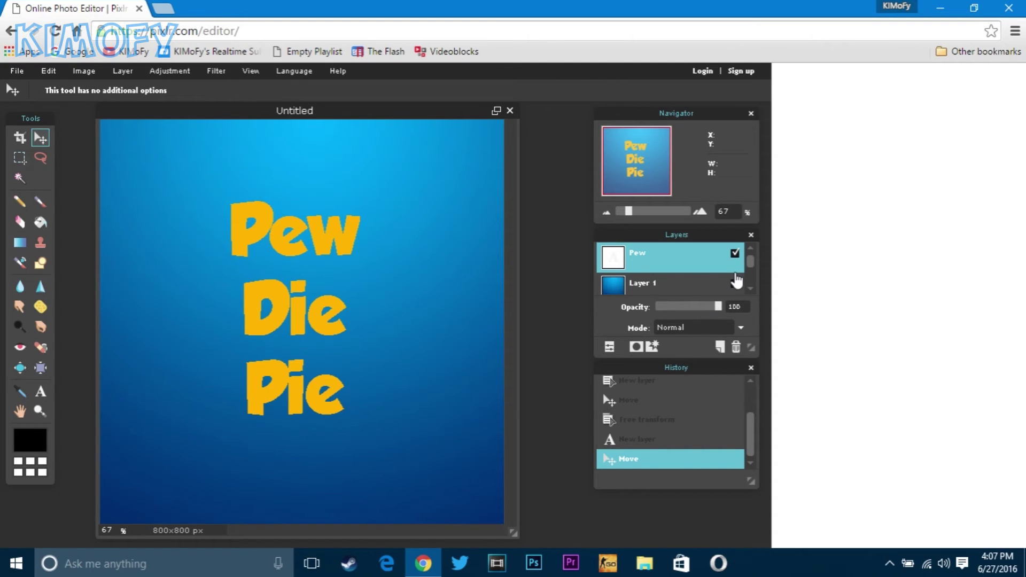
Open the Pew layer's style options and position the window clear of the text
{"action": "left_click", "coordinate": [653, 347]}
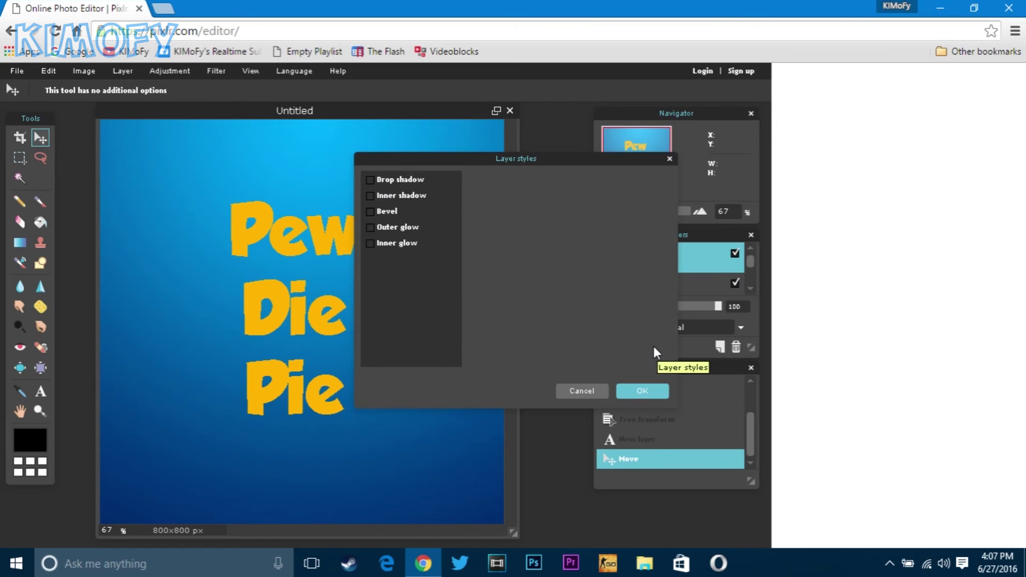
{"action": "left_click_drag", "start_coordinate": [598, 157], "coordinate": [495, 164]}
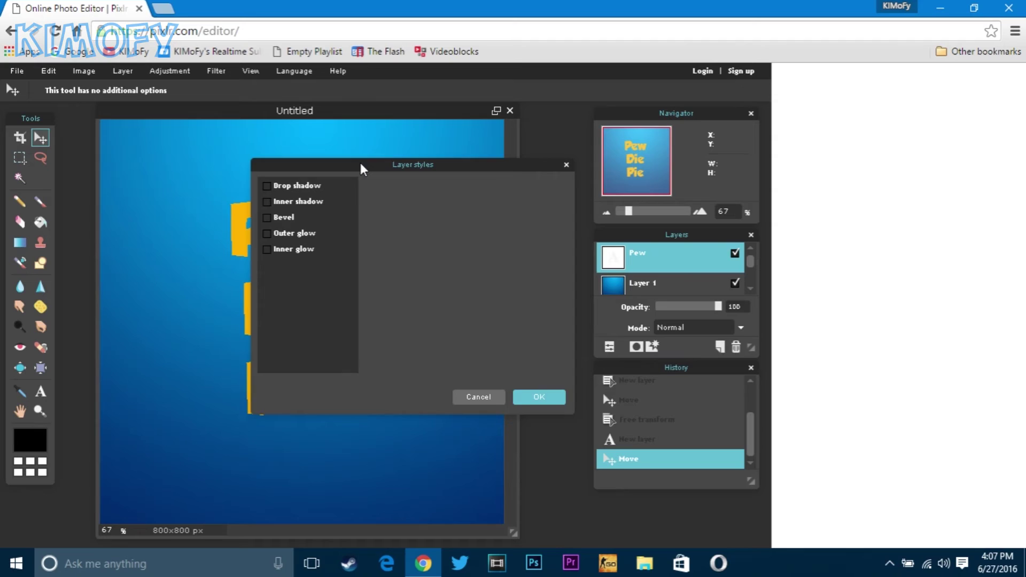
{"action": "left_click_drag", "start_coordinate": [360, 162], "coordinate": [505, 164]}
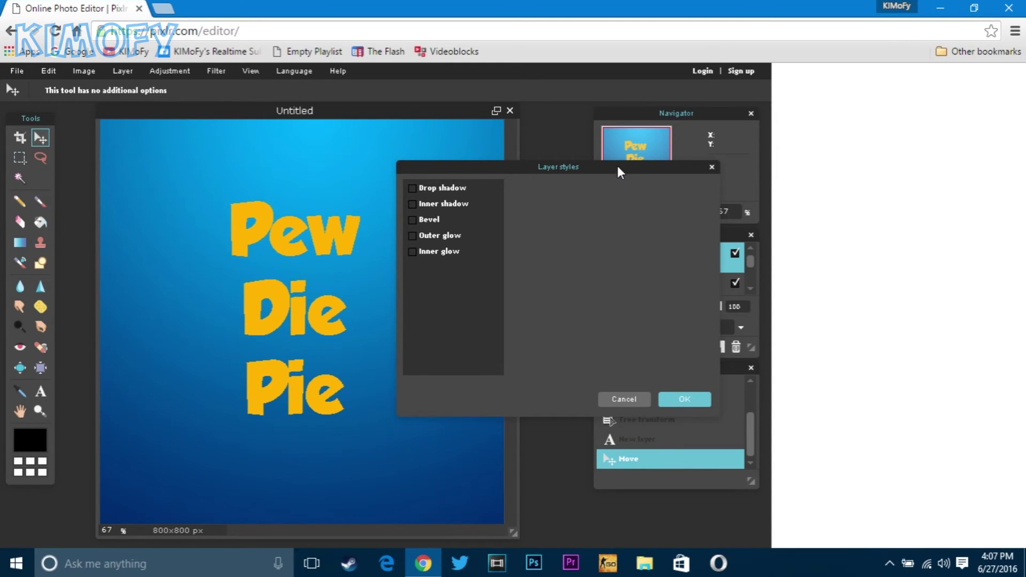
{"action": "left_click_drag", "start_coordinate": [618, 167], "coordinate": [616, 171]}
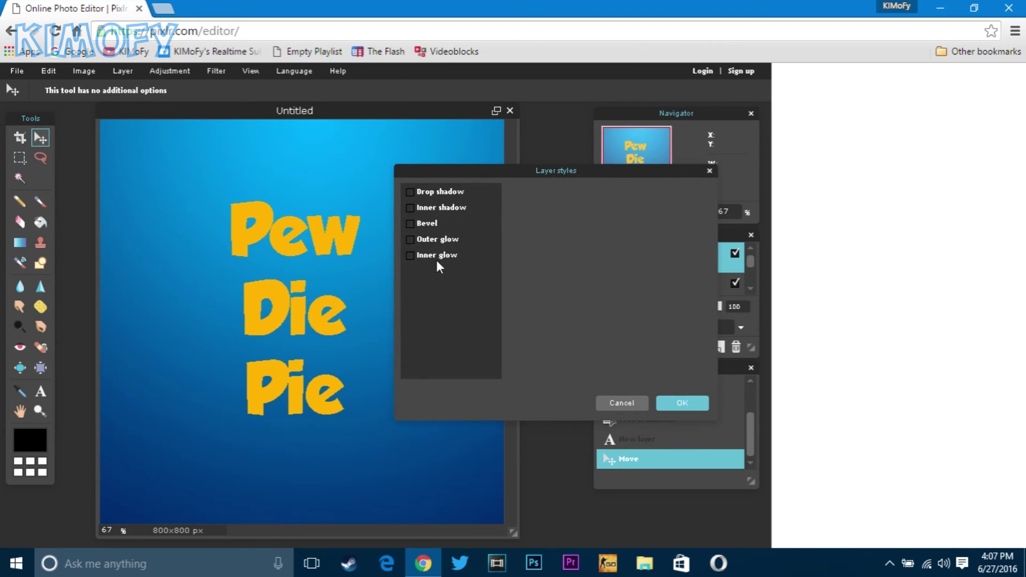
Trial drop shadow, bevel, inner shadow, outer glow and inner glow, then discard them and reopen styles
{"action": "left_click", "coordinate": [411, 192]}
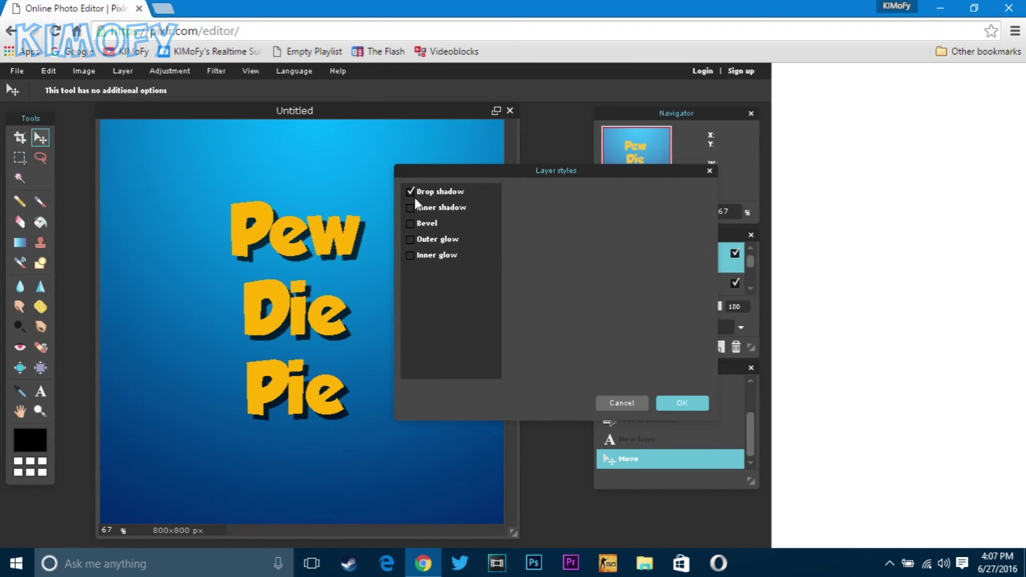
{"action": "left_click", "coordinate": [412, 223]}
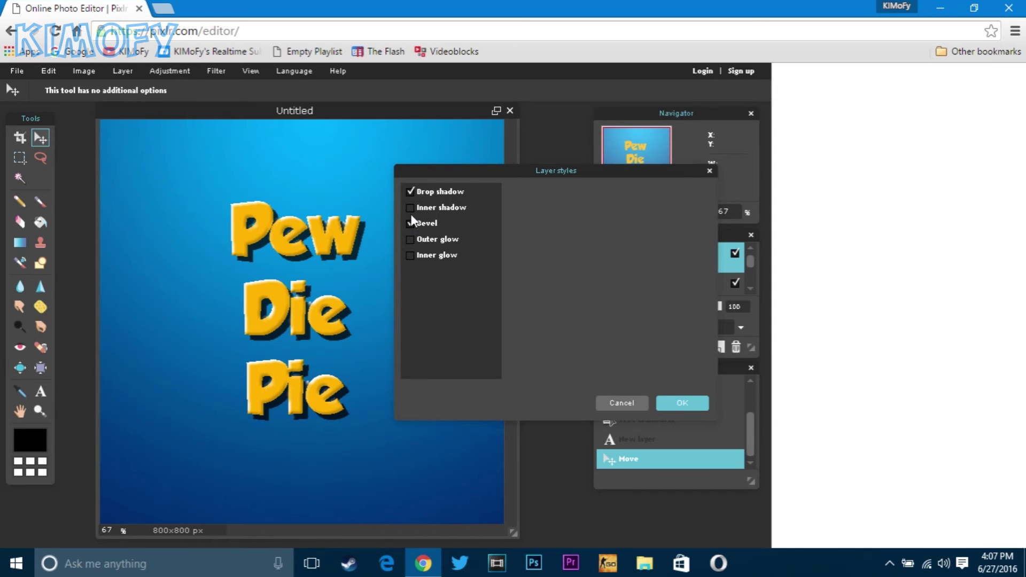
{"action": "left_click", "coordinate": [409, 208]}
{"action": "left_click", "coordinate": [409, 207]}
{"action": "left_click", "coordinate": [410, 239]}
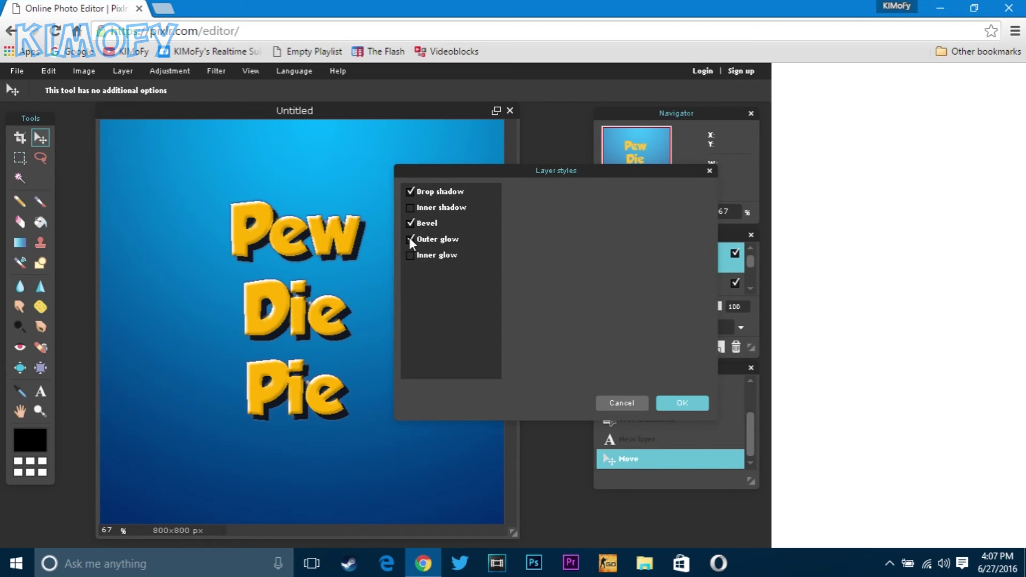
{"action": "left_click", "coordinate": [409, 255]}
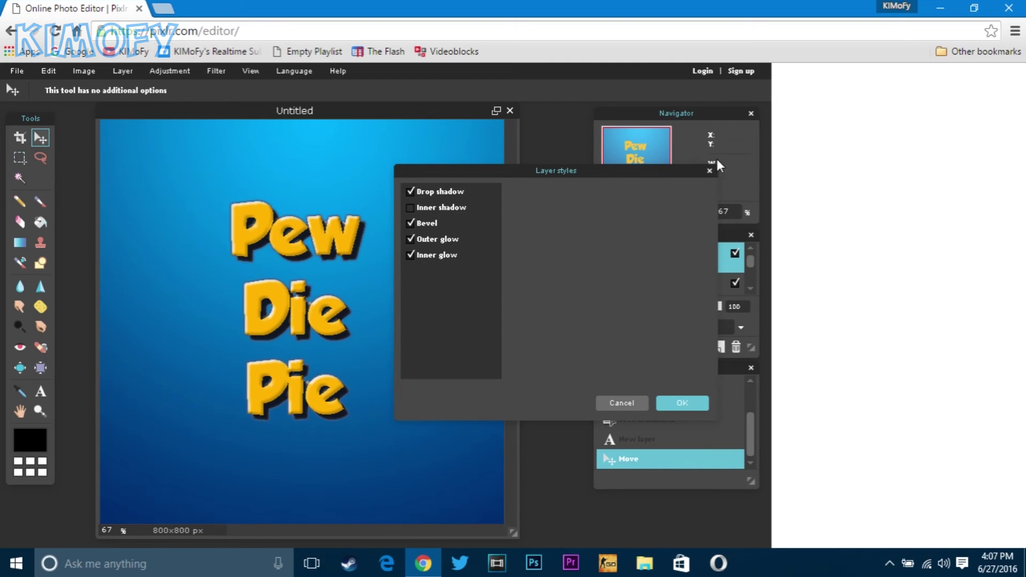
{"action": "left_click", "coordinate": [710, 171]}
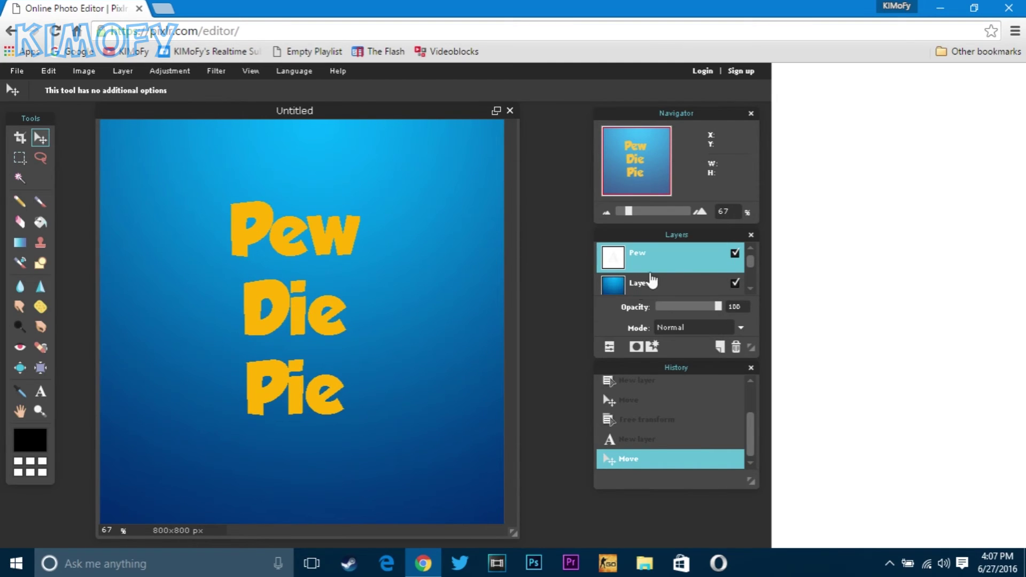
{"action": "left_click", "coordinate": [653, 348]}
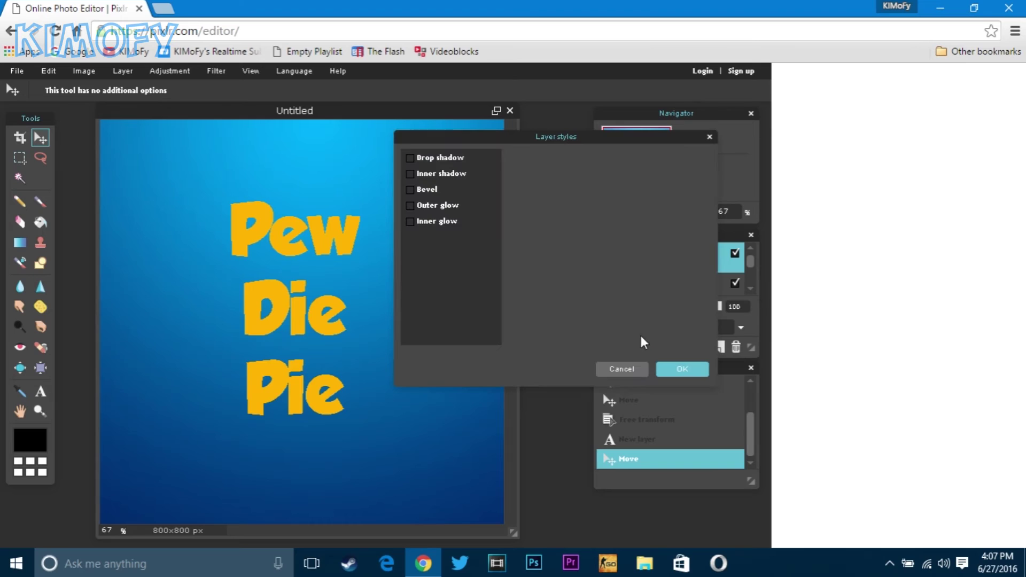
Test and remove an inner glow on the text, then add an Outer bevel
{"action": "left_click", "coordinate": [412, 221]}
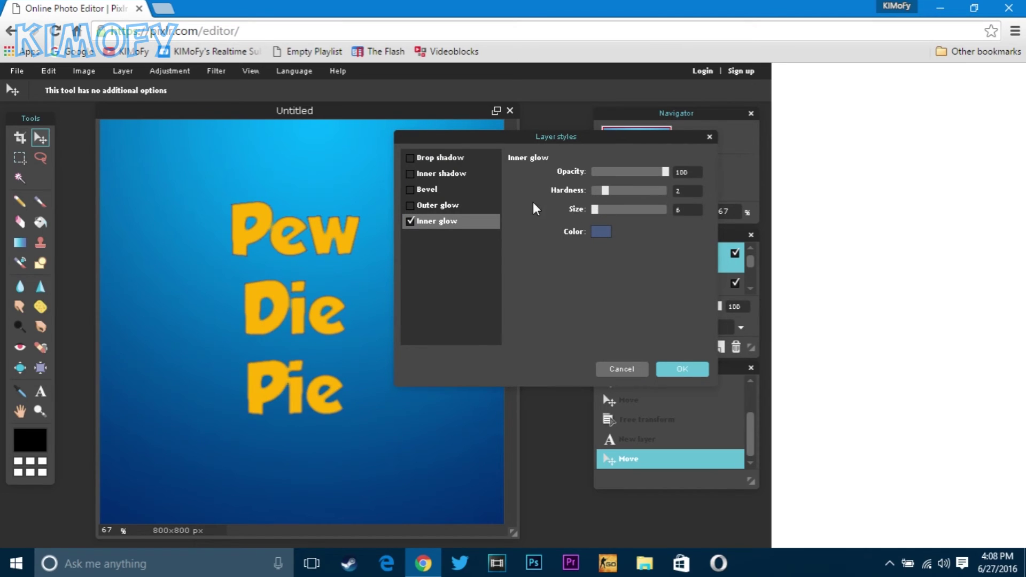
{"action": "left_click", "coordinate": [409, 222]}
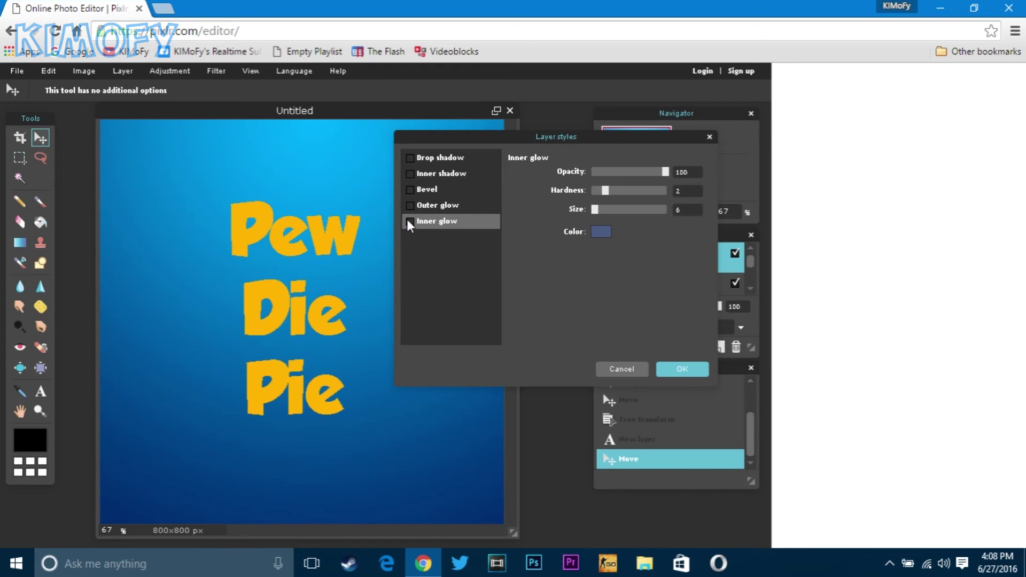
{"action": "left_click", "coordinate": [411, 190]}
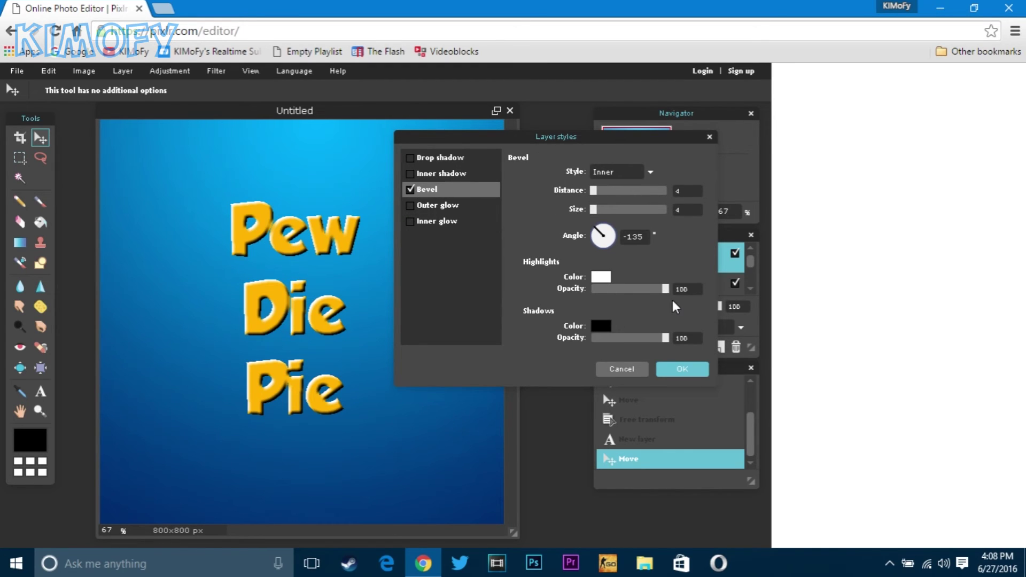
{"action": "left_click", "coordinate": [649, 171]}
{"action": "left_click", "coordinate": [637, 198]}
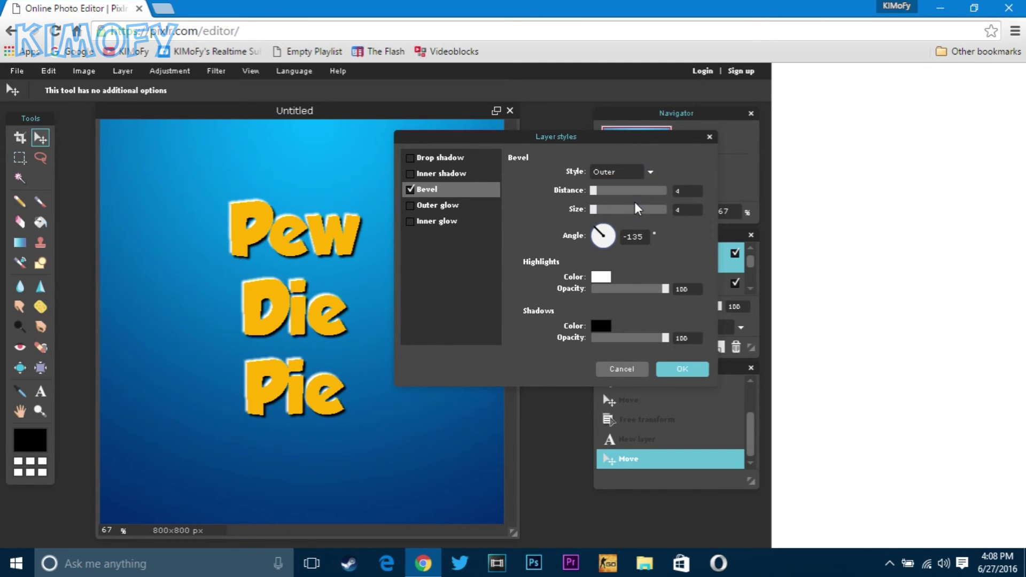
Try a Full bevel, return to Inner, add a drop shadow, and apply the styles
{"action": "left_click", "coordinate": [649, 171]}
{"action": "left_click", "coordinate": [645, 217]}
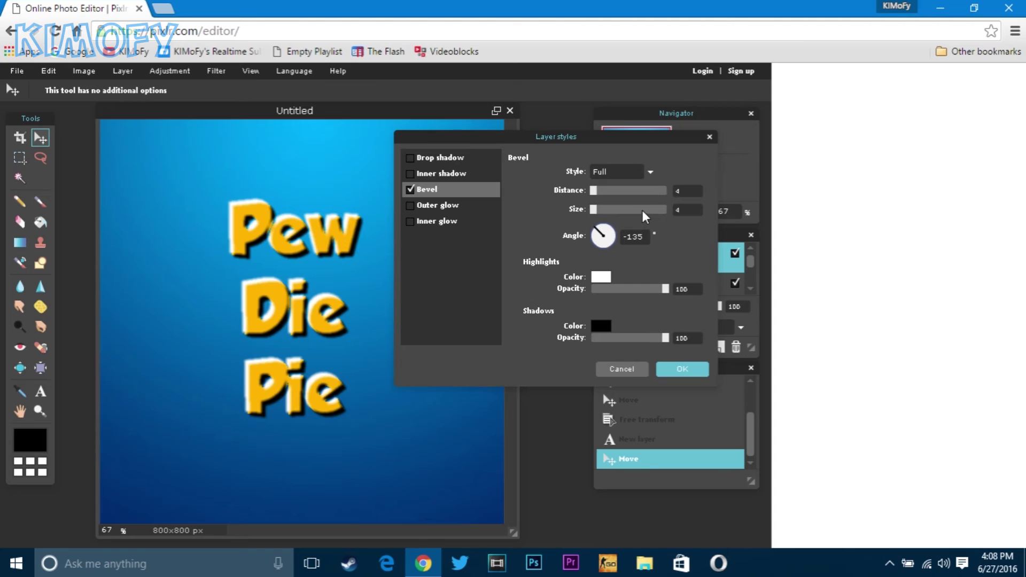
{"action": "left_click", "coordinate": [649, 171]}
{"action": "left_click", "coordinate": [625, 187]}
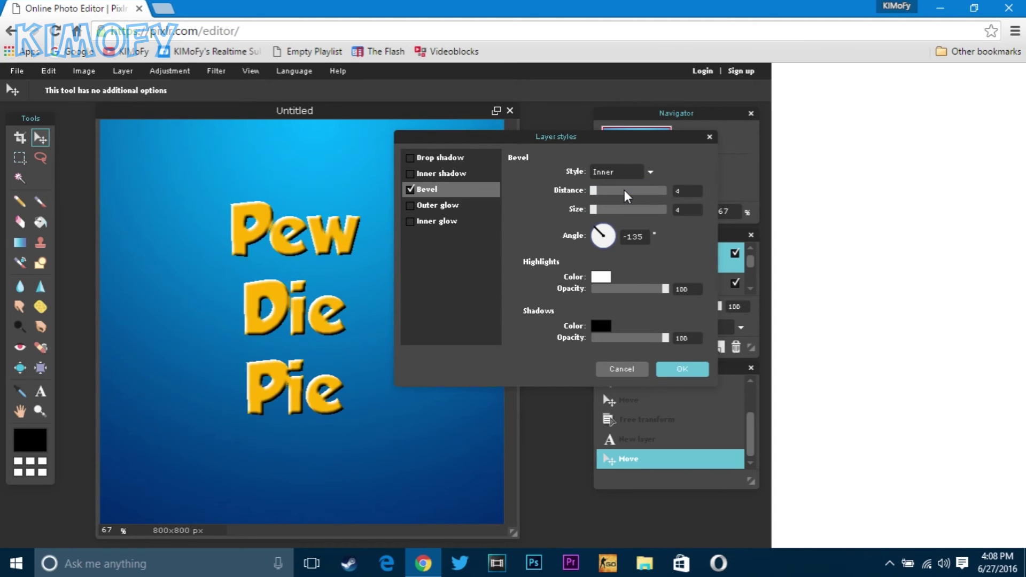
{"action": "left_click", "coordinate": [462, 159]}
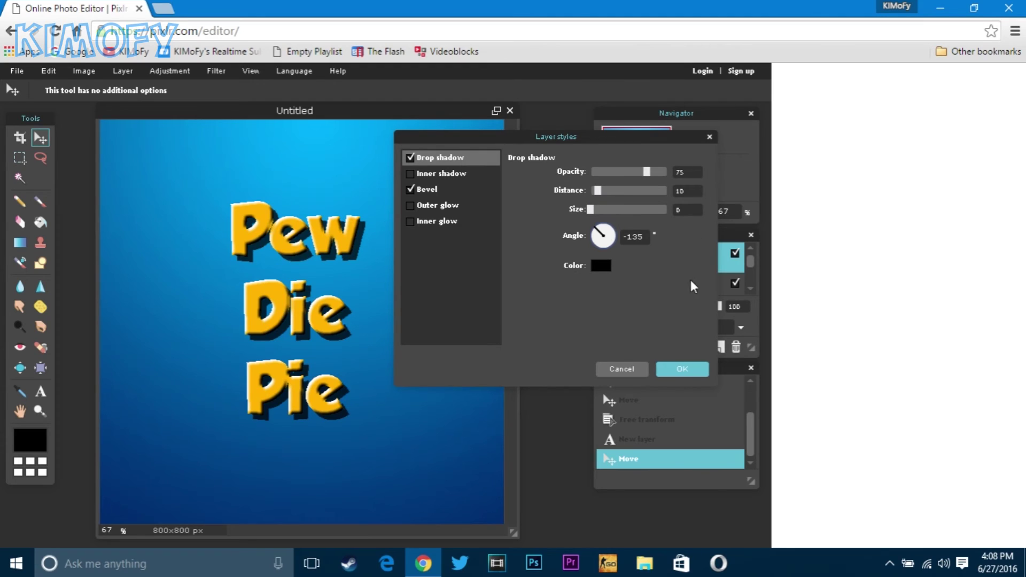
{"action": "left_click", "coordinate": [684, 369]}
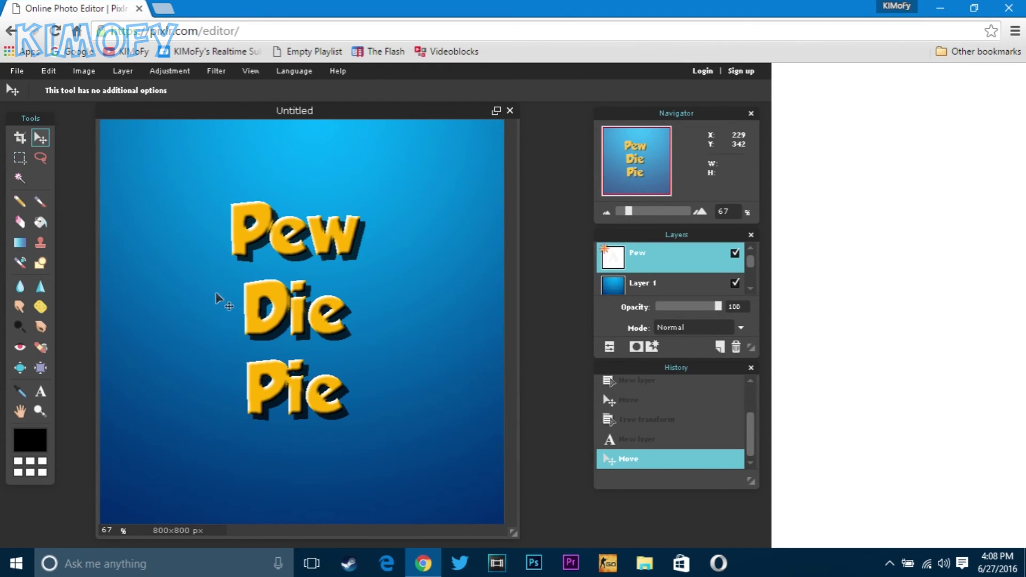
Nudge the styled Pew Die Pie text slightly up and to the left
{"action": "left_click_drag", "start_coordinate": [262, 305], "coordinate": [260, 298]}
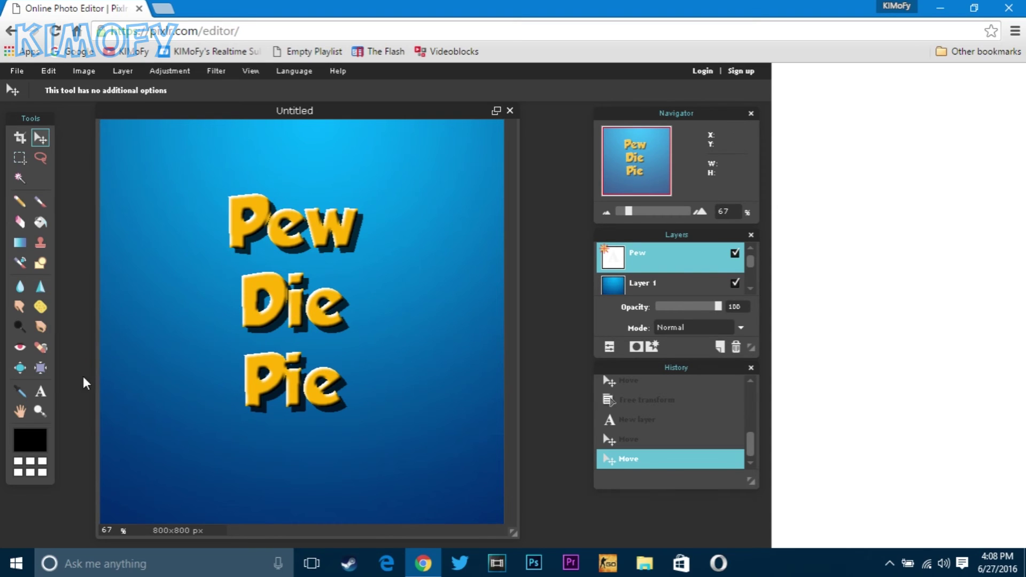
{"action": "left_click", "coordinate": [40, 391]}
Change the Pew Die Pie text colour to dark grey 474747
{"action": "left_click", "coordinate": [298, 303]}
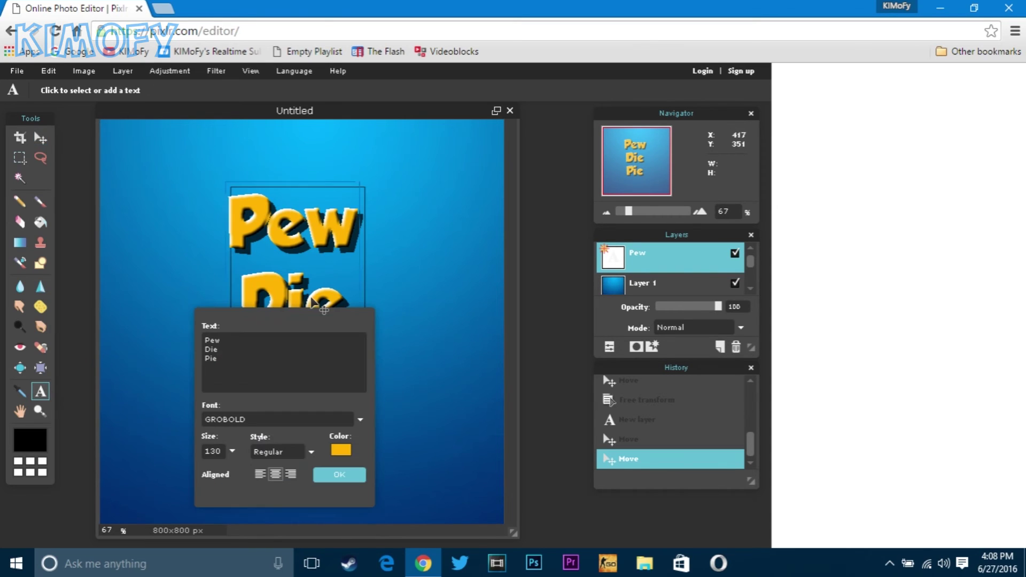
{"action": "left_click", "coordinate": [347, 451]}
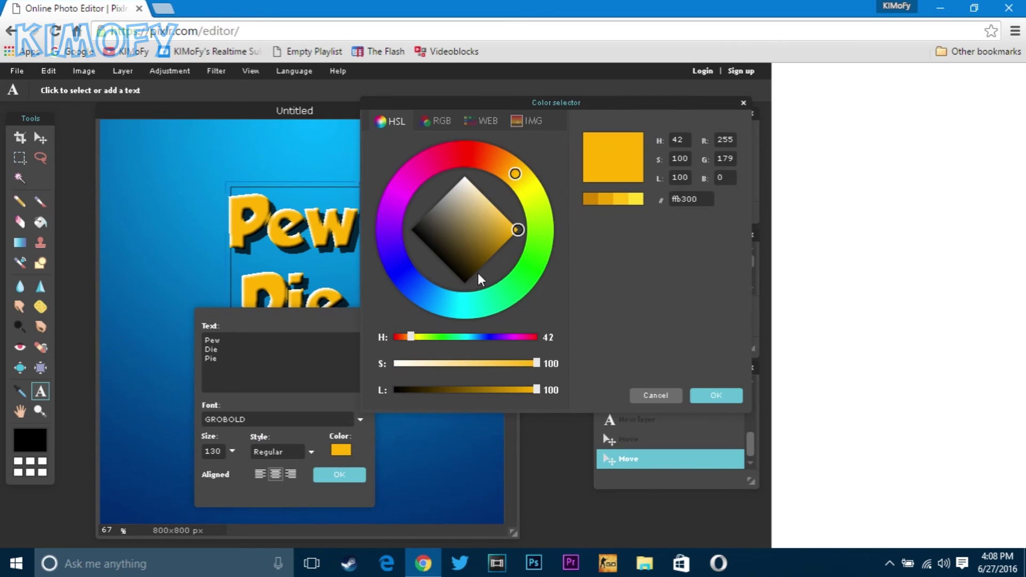
{"action": "mouse_move", "coordinate": [458, 220]}
{"action": "left_mouse_down"}
{"action": "mouse_move", "coordinate": [393, 230]}
{"action": "mouse_move", "coordinate": [556, 219]}
{"action": "left_mouse_up"}
{"action": "left_click_drag", "start_coordinate": [498, 160], "coordinate": [473, 154]}
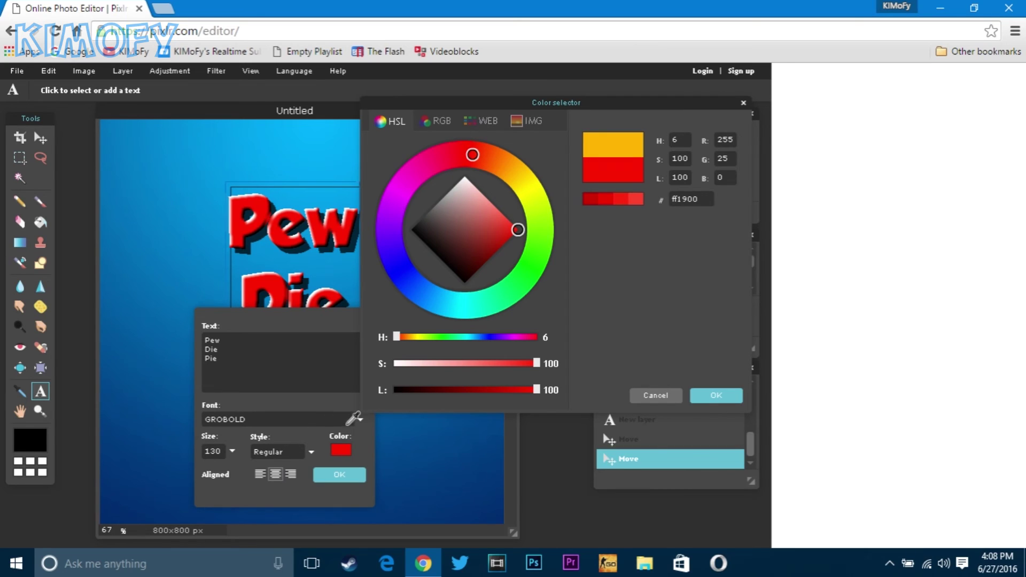
{"action": "left_click", "coordinate": [355, 423]}
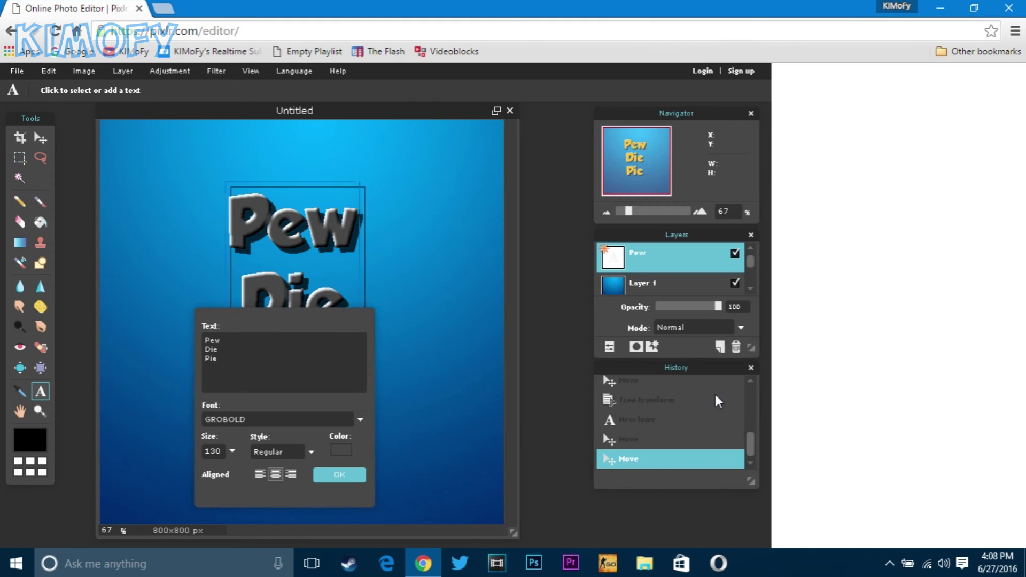
{"action": "left_click", "coordinate": [717, 395]}
Make the text Bold in the BLACK OPS 2 font and drag it to the canvas centre
{"action": "left_click", "coordinate": [309, 453]}
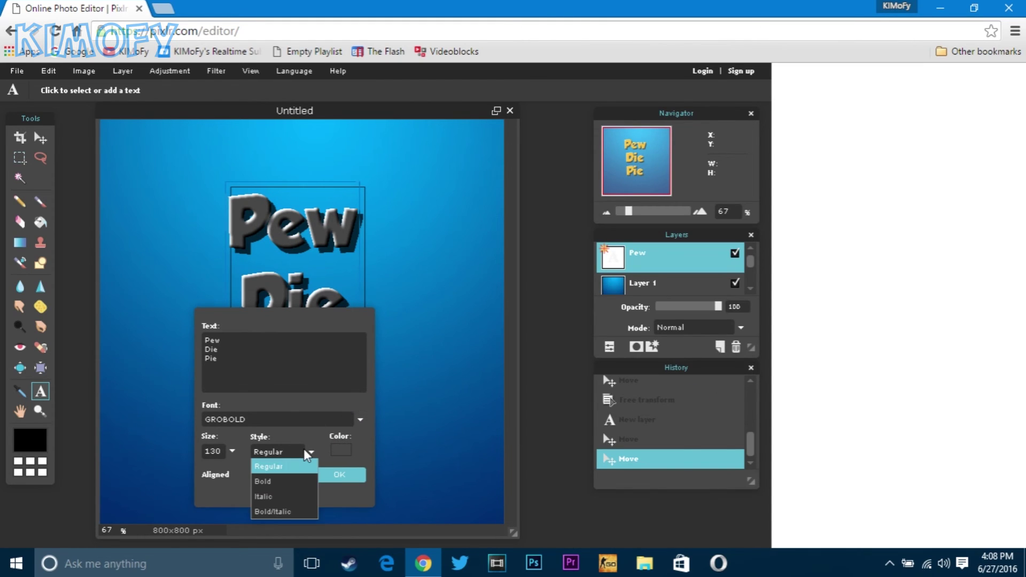
{"action": "left_click", "coordinate": [314, 482]}
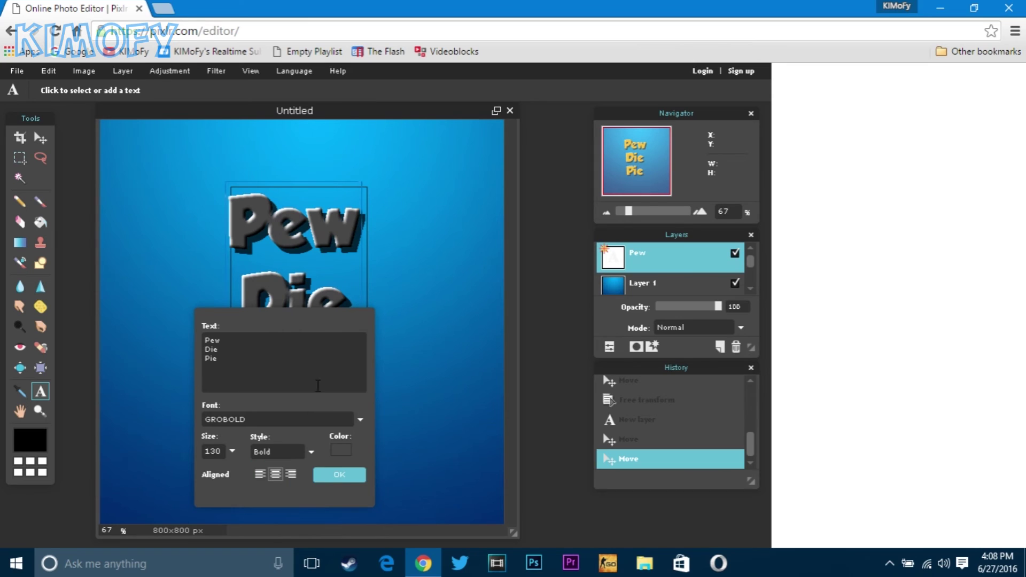
{"action": "left_click", "coordinate": [325, 422]}
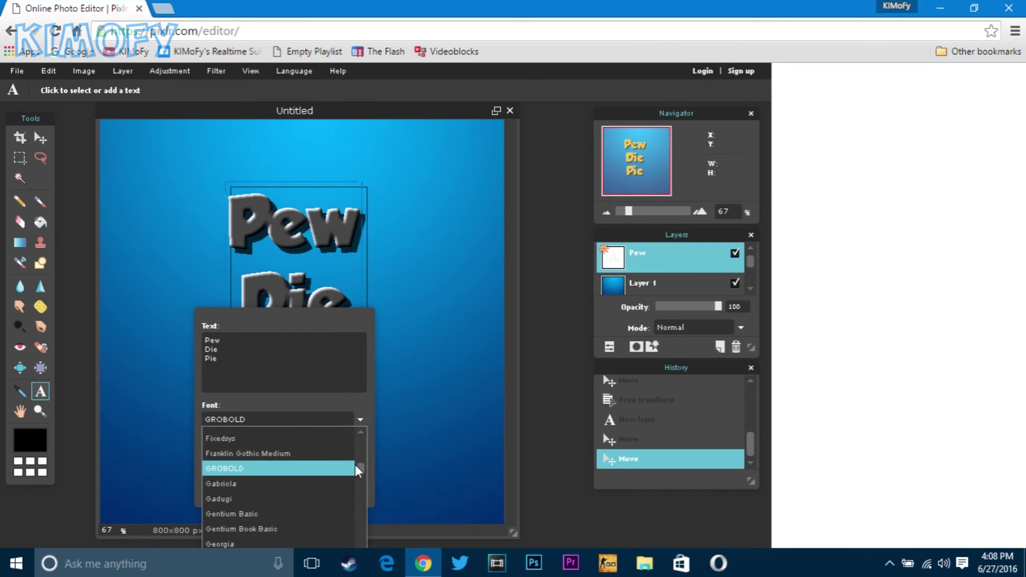
{"action": "scroll", "coordinate": [360, 470], "scroll_direction": "up", "scroll_amount": 1}
{"action": "scroll", "coordinate": [359, 470], "scroll_direction": "up", "scroll_amount": 1}
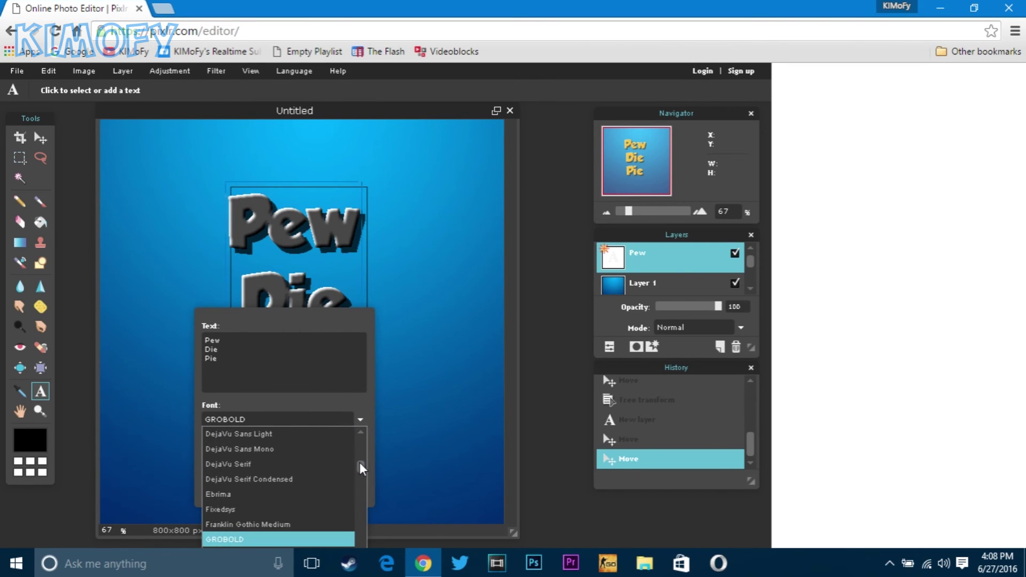
{"action": "left_click_drag", "start_coordinate": [361, 469], "coordinate": [361, 458]}
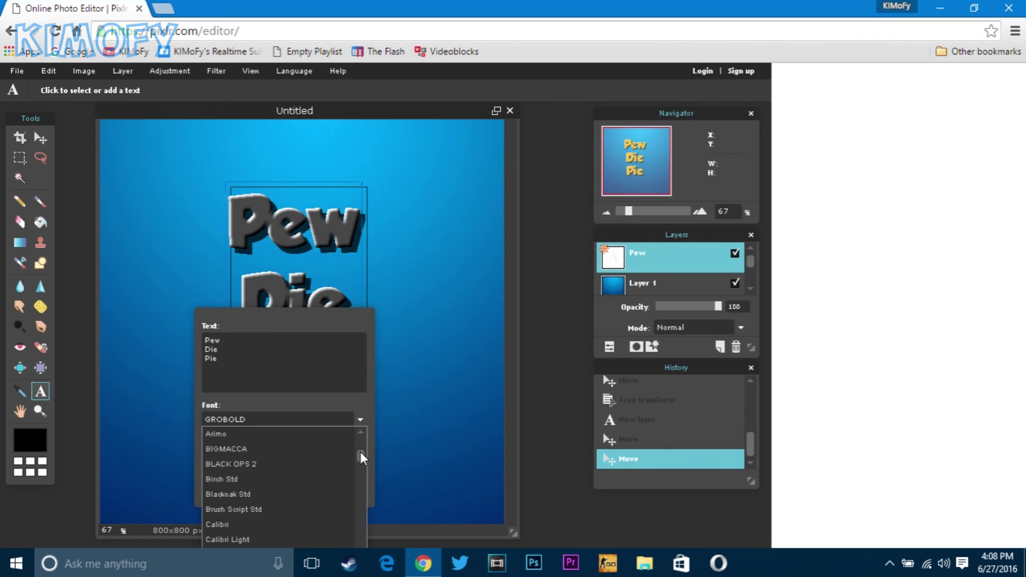
{"action": "left_click", "coordinate": [330, 463]}
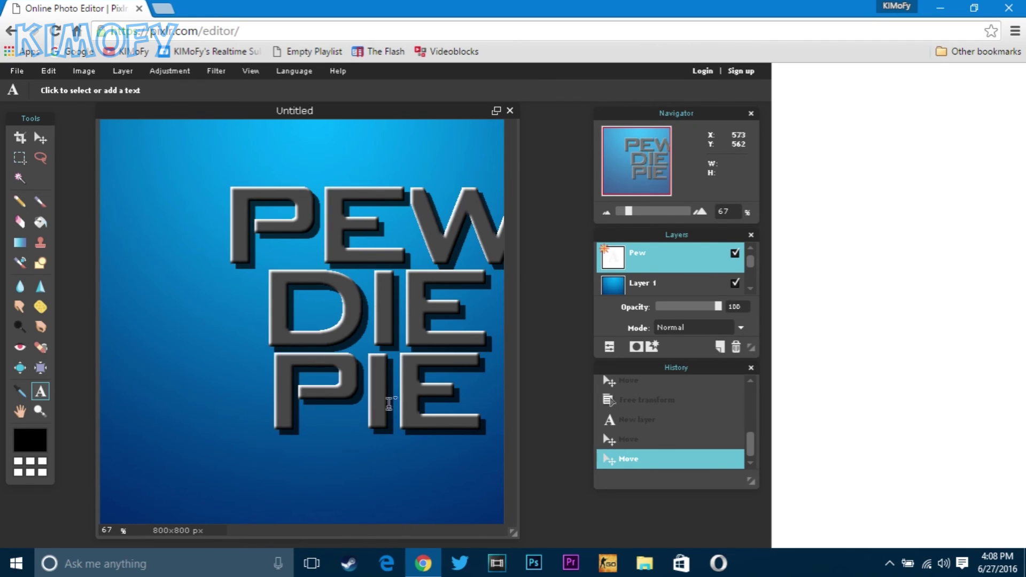
{"action": "left_click", "coordinate": [40, 138]}
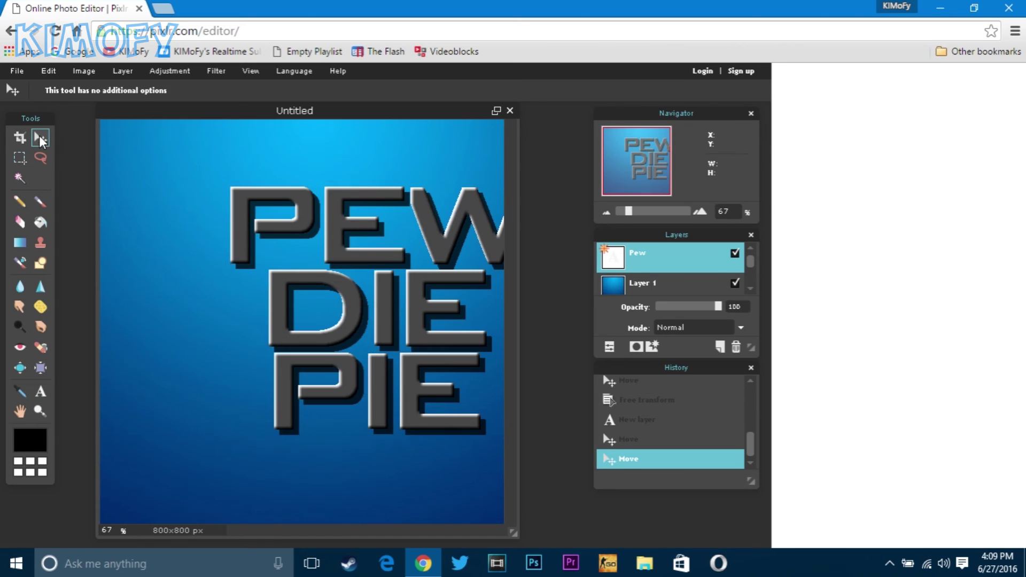
{"action": "left_click_drag", "start_coordinate": [327, 353], "coordinate": [247, 368]}
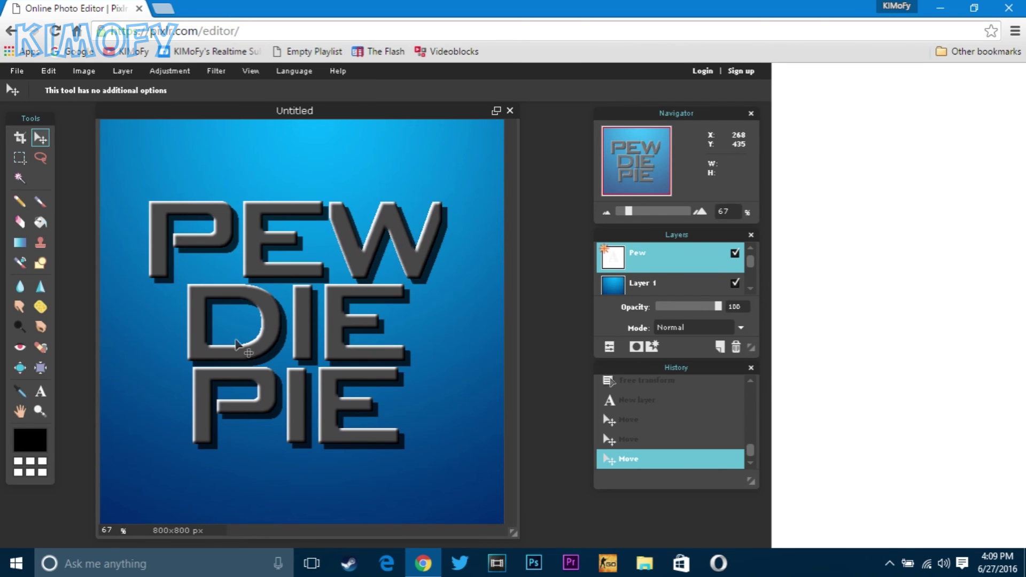
Start saving the image, skip the Pixlr library login, and save to My computer
{"action": "left_click", "coordinate": [24, 76]}
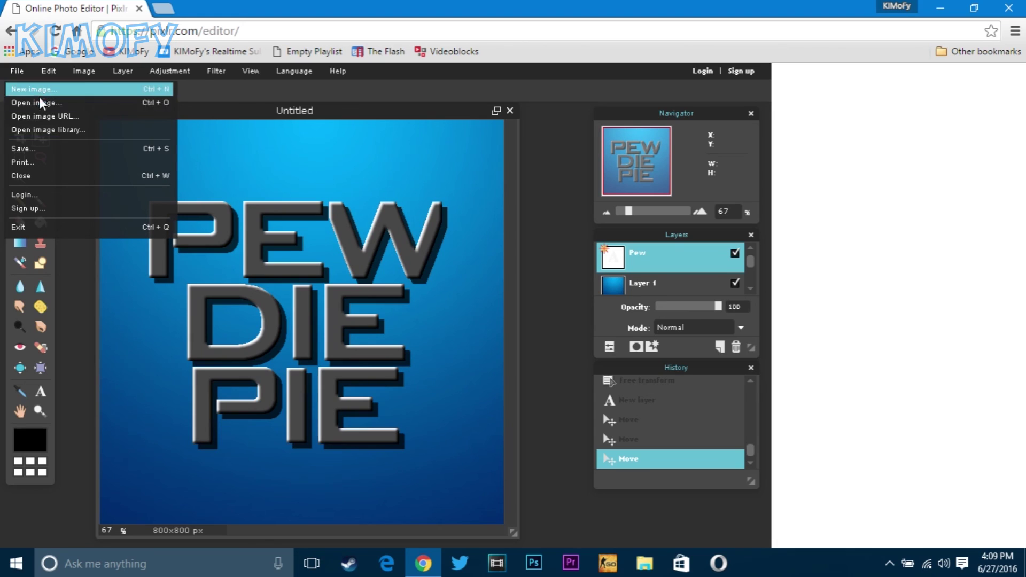
{"action": "left_click", "coordinate": [61, 154]}
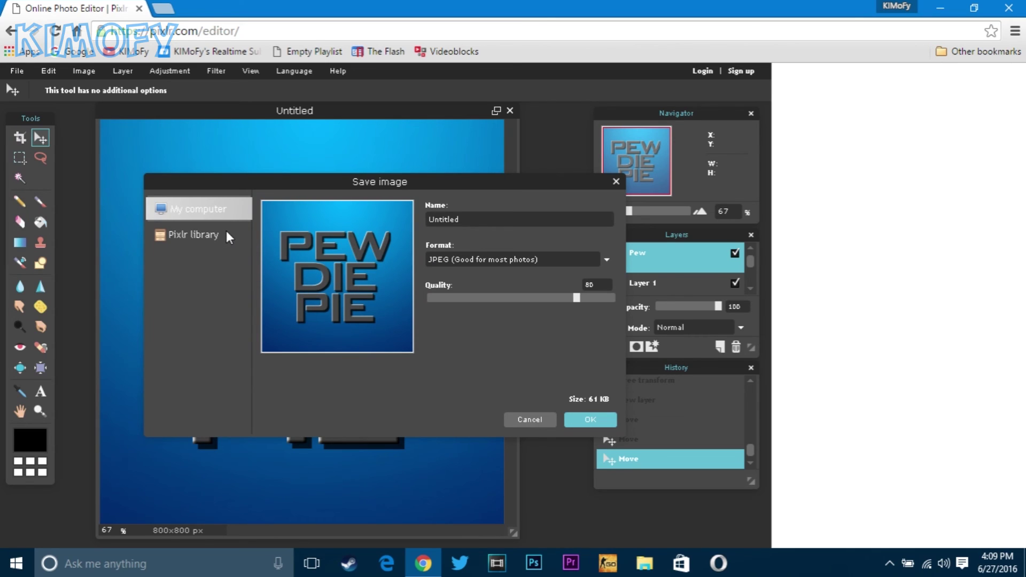
{"action": "left_click", "coordinate": [229, 235]}
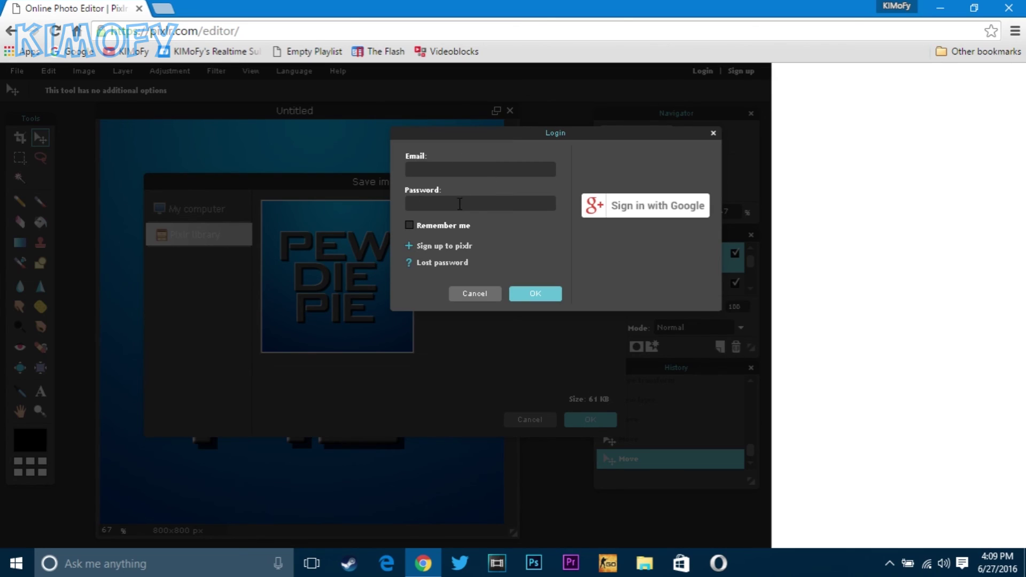
{"action": "left_click", "coordinate": [459, 204]}
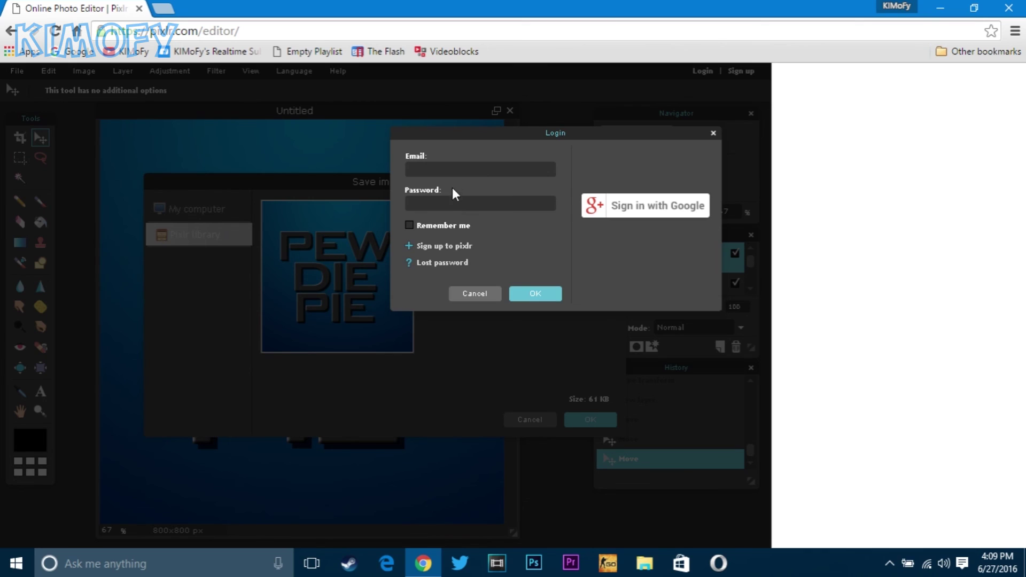
{"action": "left_click", "coordinate": [486, 294]}
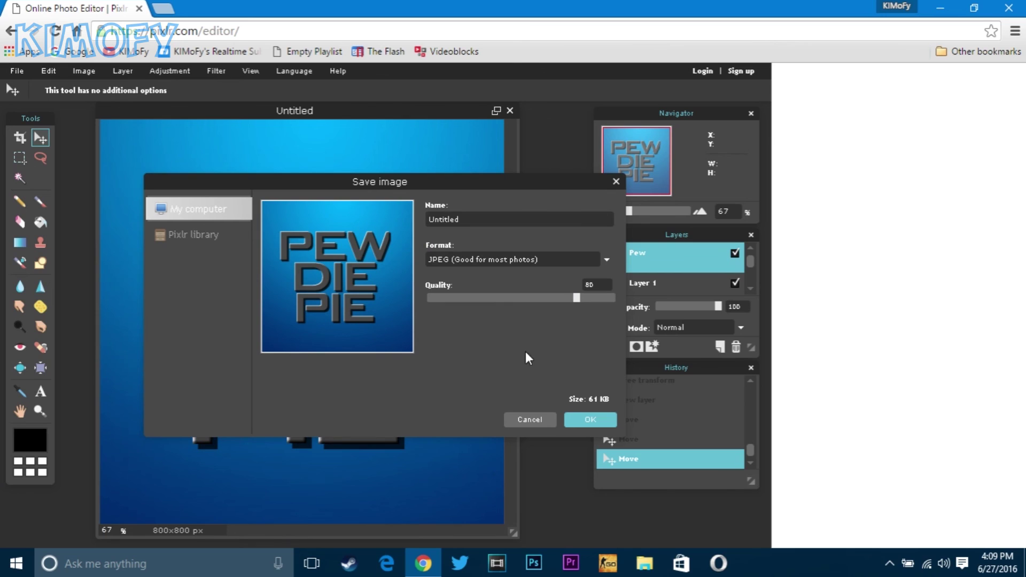
Save the image to the Desktop as PNG 'PewDiePie' at quality 100
{"action": "left_click_drag", "start_coordinate": [577, 298], "coordinate": [629, 302]}
{"action": "left_click", "coordinate": [564, 215]}
{"action": "double_click", "coordinate": [564, 215]}
{"action": "type", "text": "P"}
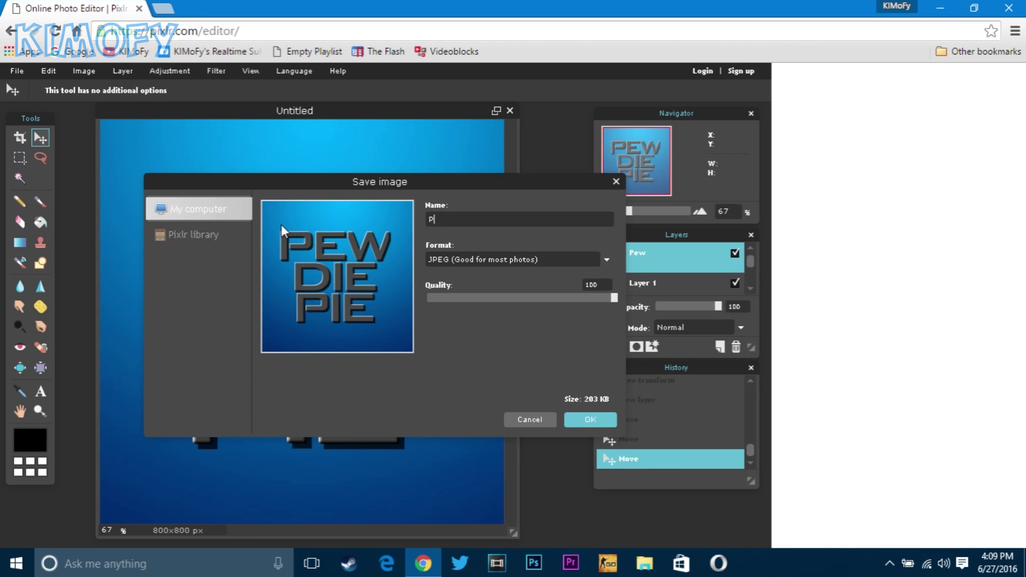
{"action": "type", "text": "ewDie"}
{"action": "type", "text": "Pie"}
{"action": "left_click", "coordinate": [607, 261]}
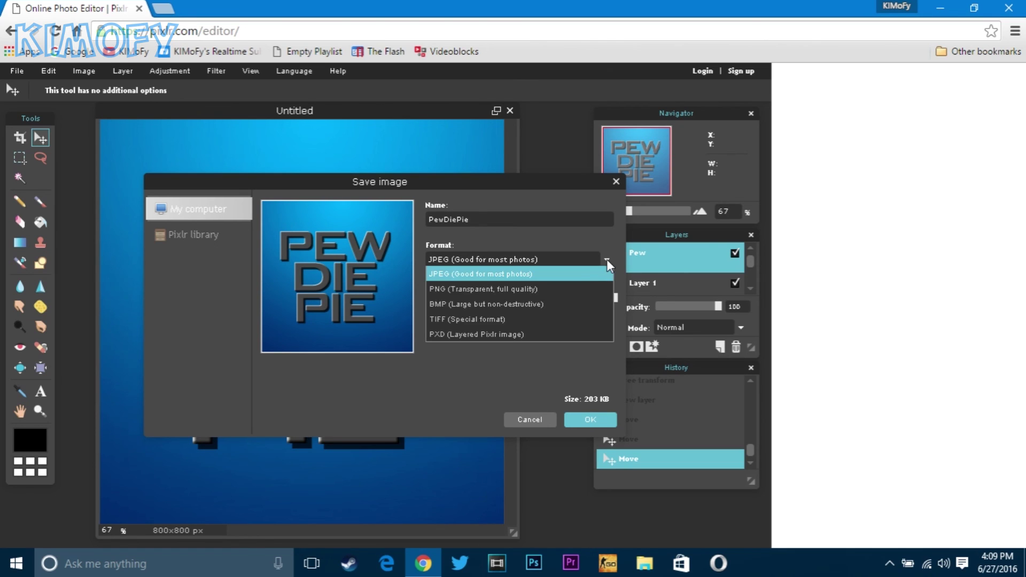
{"action": "left_click", "coordinate": [546, 290]}
{"action": "left_click", "coordinate": [591, 421]}
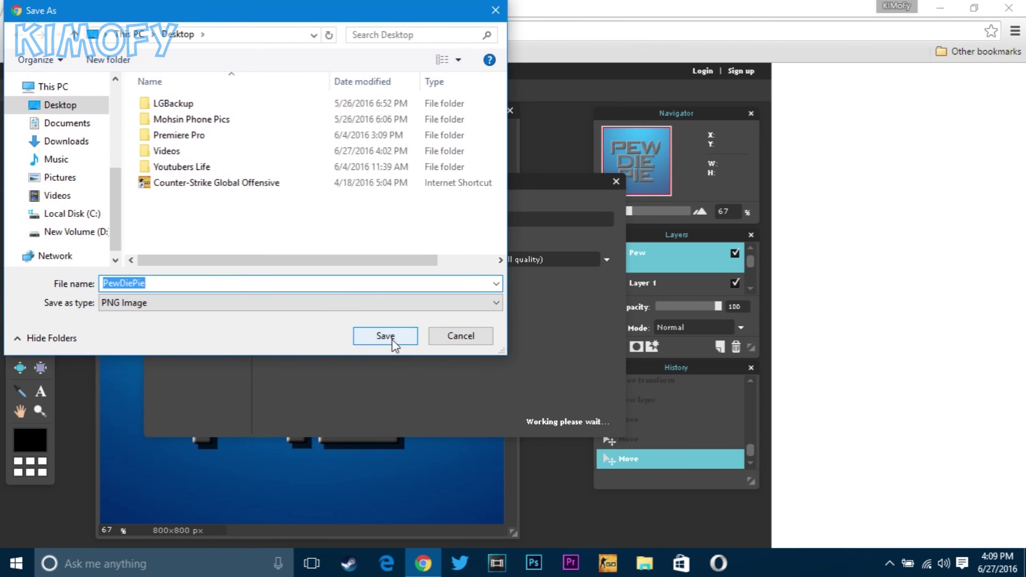
{"action": "left_click", "coordinate": [392, 343]}
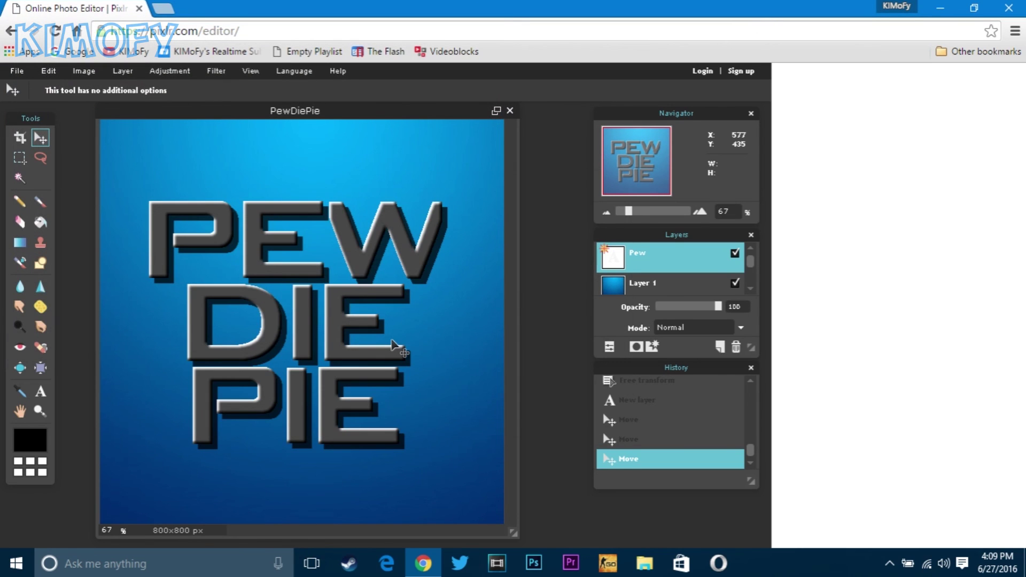